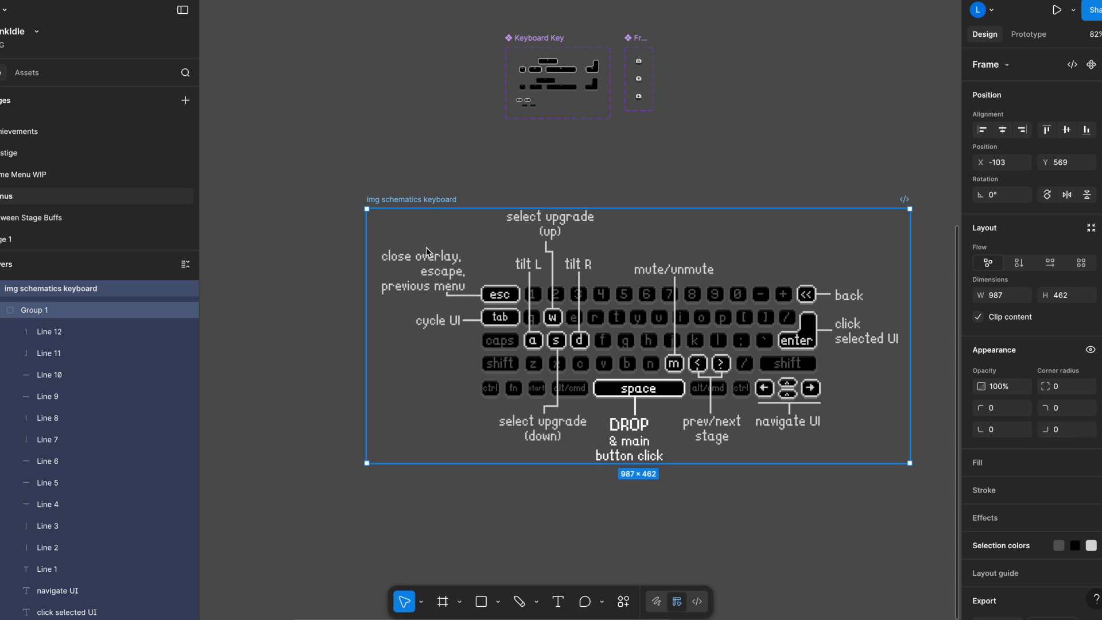
Look over the gamepad schematic and its button labels beside the keyboard schematic.
scroll(770, 165, "right", 10)
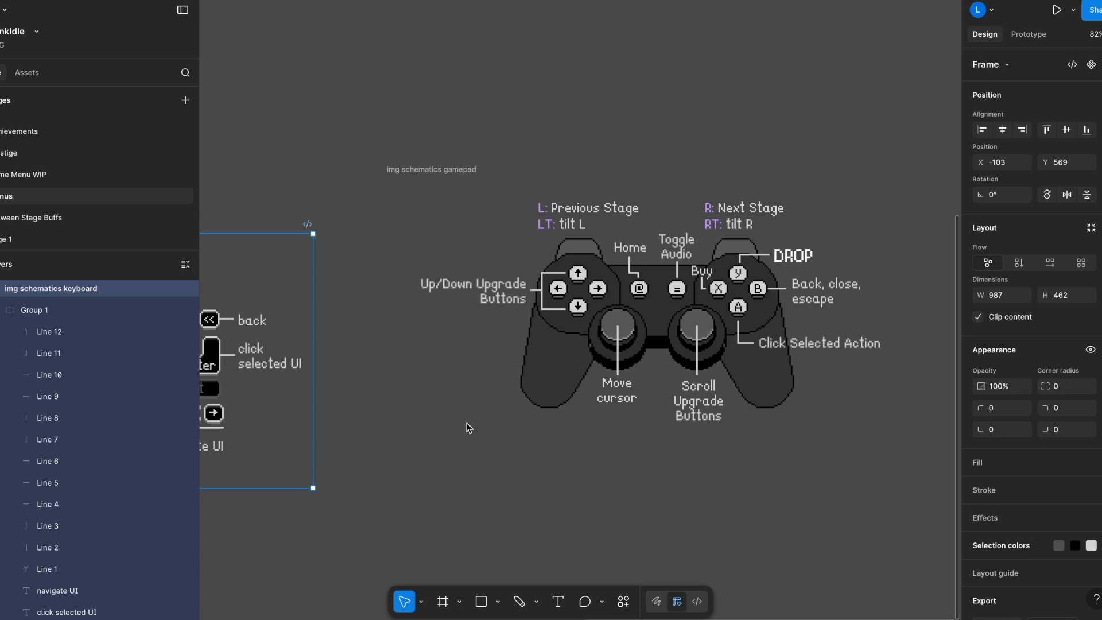
left_click_drag(435, 172, 407, 204)
scroll(402, 172, "left", 4)
left_click(467, 214)
left_click_drag(594, 214, 613, 236)
scroll(614, 207, "left", 7)
scroll(614, 206, "down", 1)
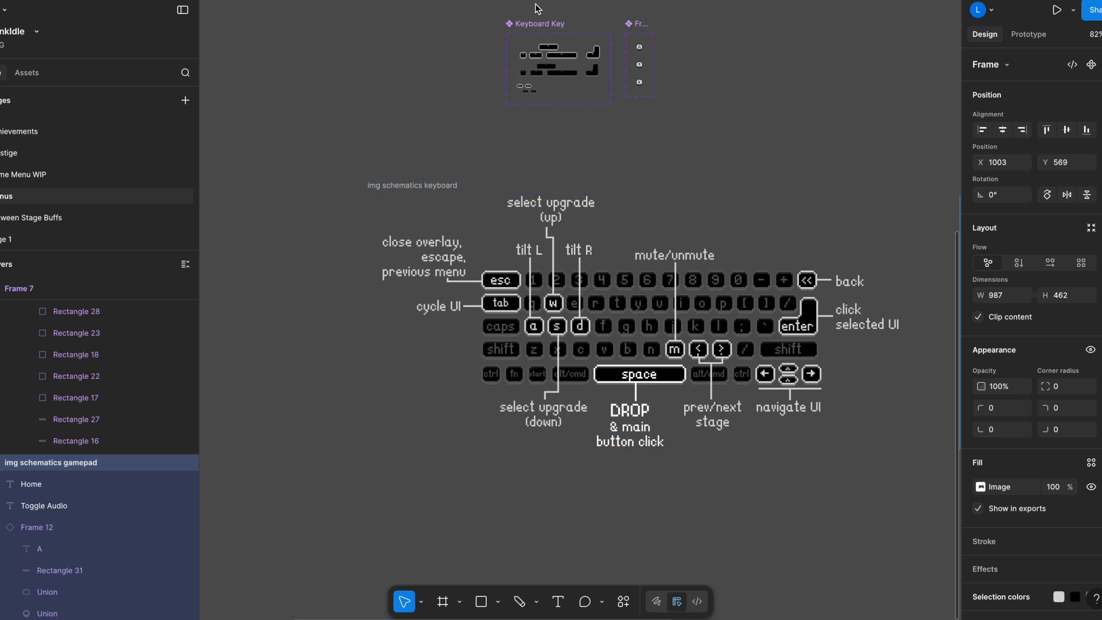
Examine the Keyboard Key component set and the individual pixel rectangles that form the outline of the used medium wide key.
left_click(545, 27)
left_click(641, 24)
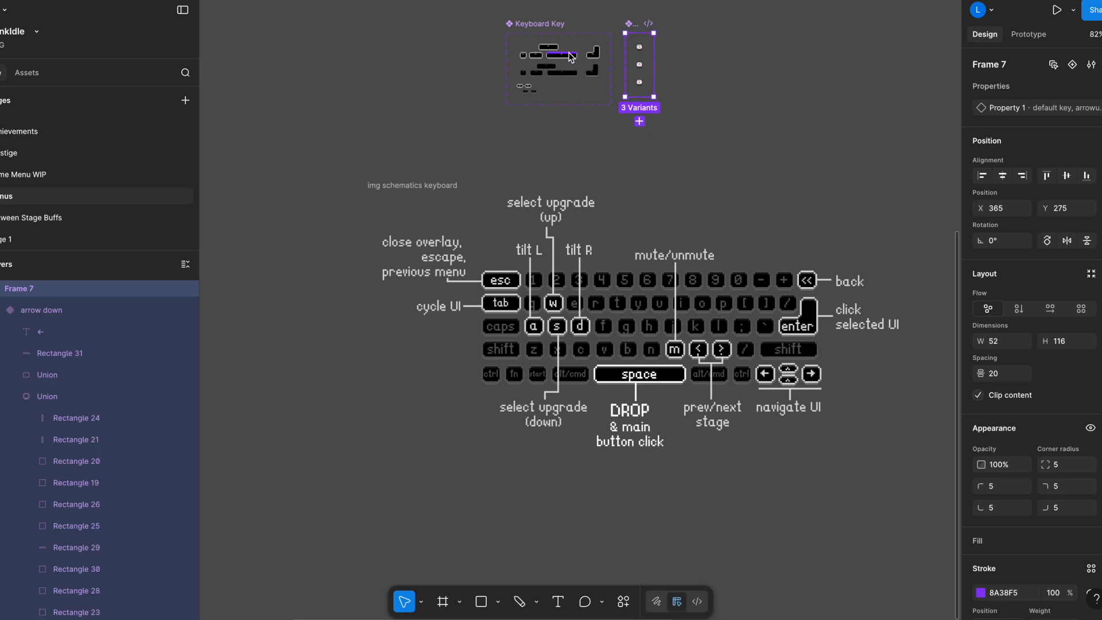
scroll(564, 62, "up", 8)
left_click_drag(613, 120, 630, 297)
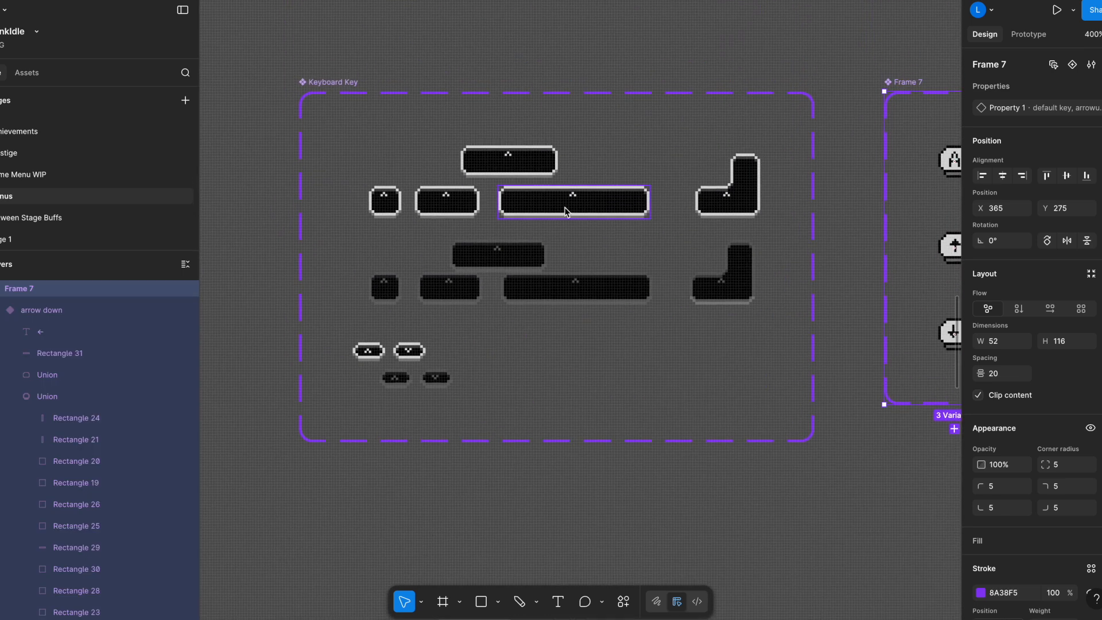
scroll(466, 150, "up", 8)
left_click(463, 147, "ctrl")
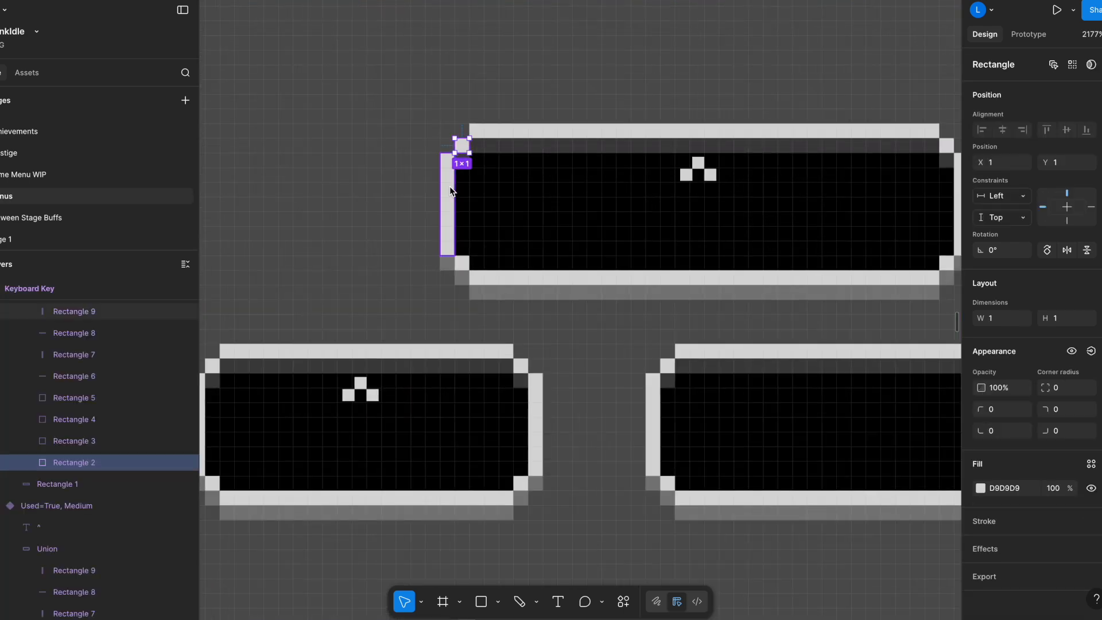
left_click(450, 190)
left_click(465, 264)
left_click(511, 280)
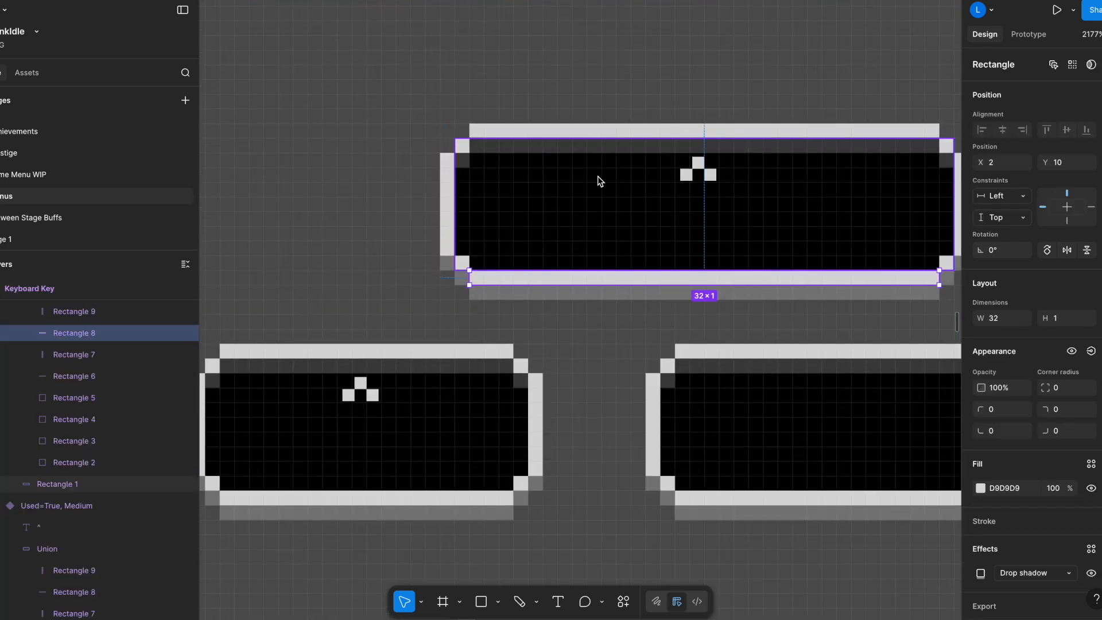
left_click(578, 131)
scroll(605, 274, "down", 3)
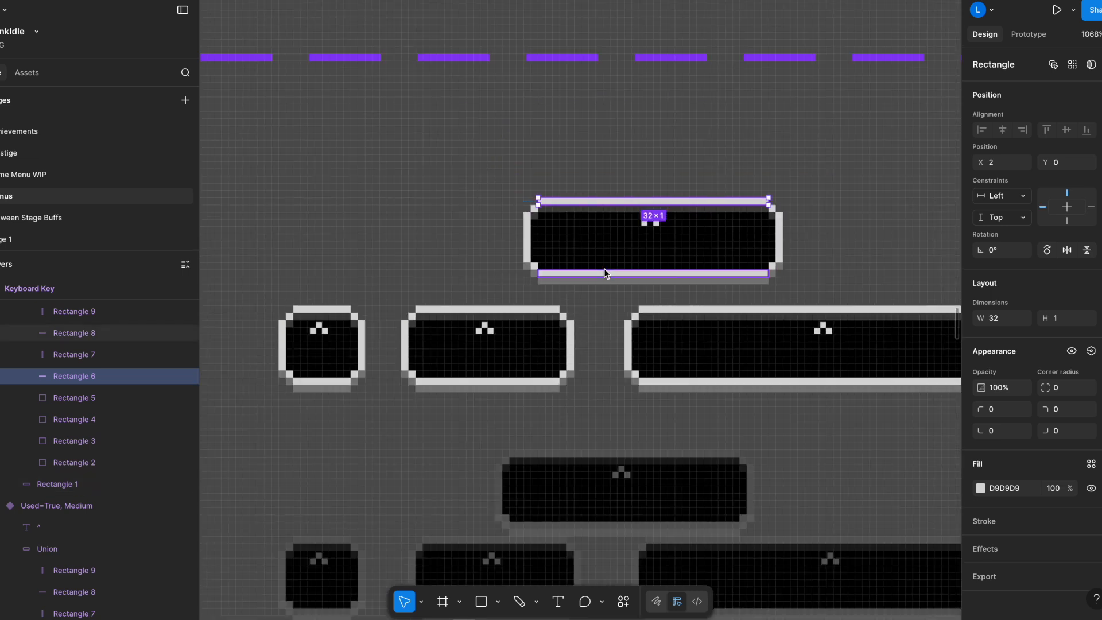
scroll(452, 262, "down", 2)
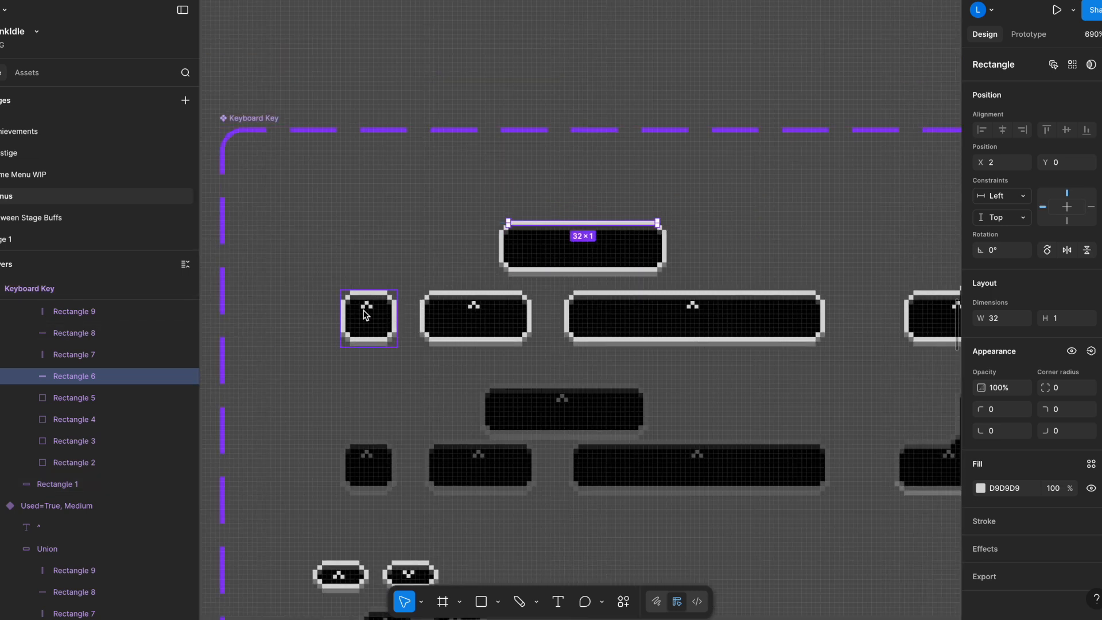
Examine the Used and Size properties of the Keyboard Key component set, its small used variant and its unused medium wide variant.
left_click(365, 315)
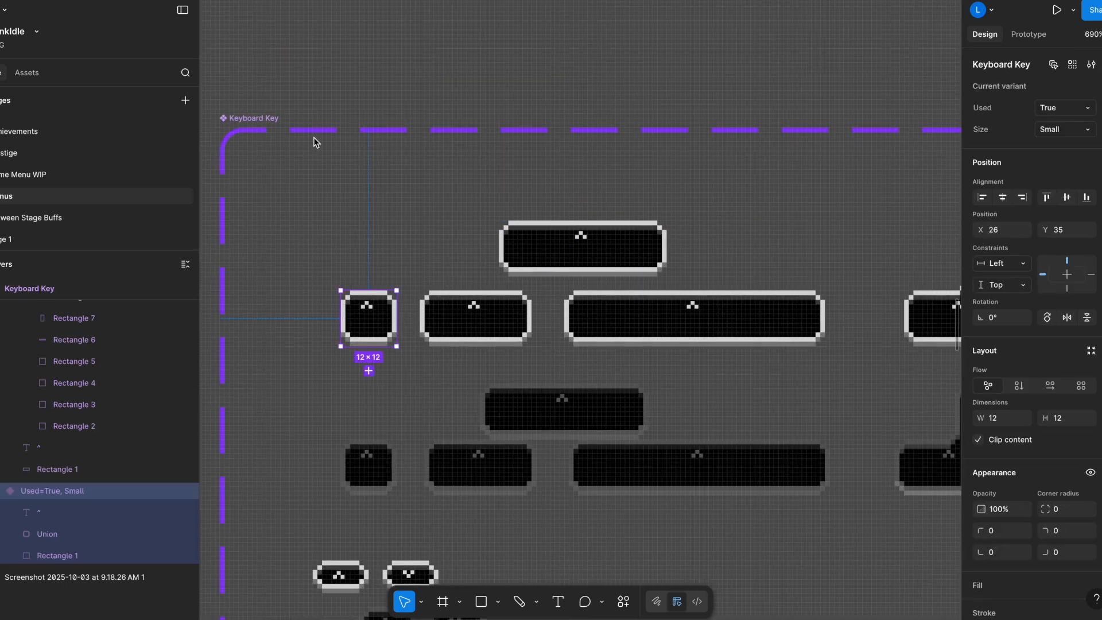
left_click(269, 119)
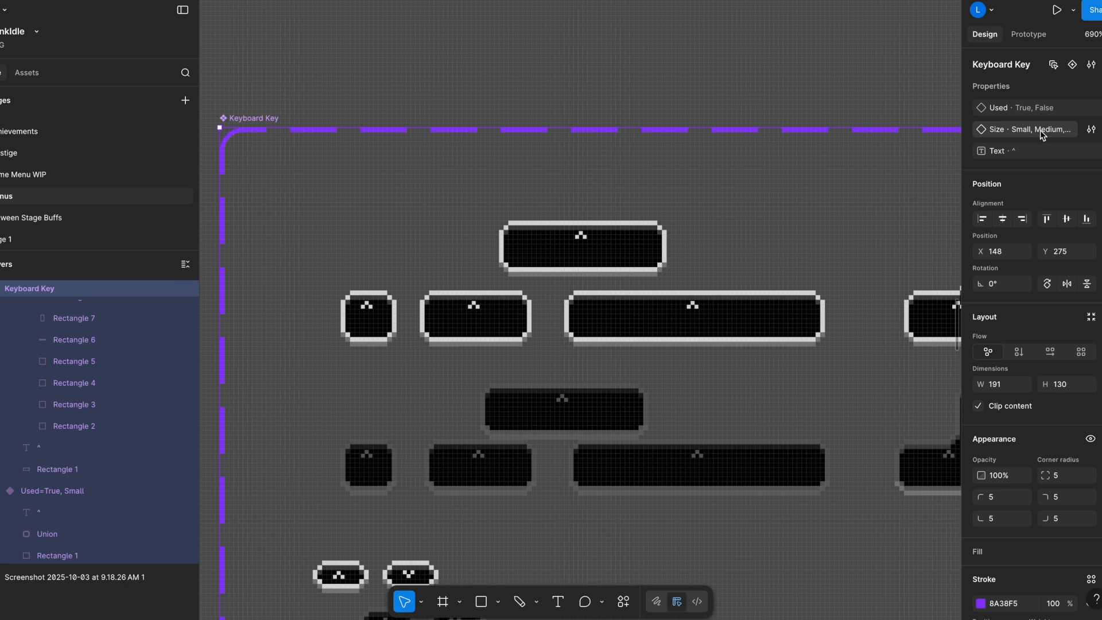
left_click(582, 409)
left_click_drag(582, 411, 573, 395)
left_click_drag(738, 411, 575, 355)
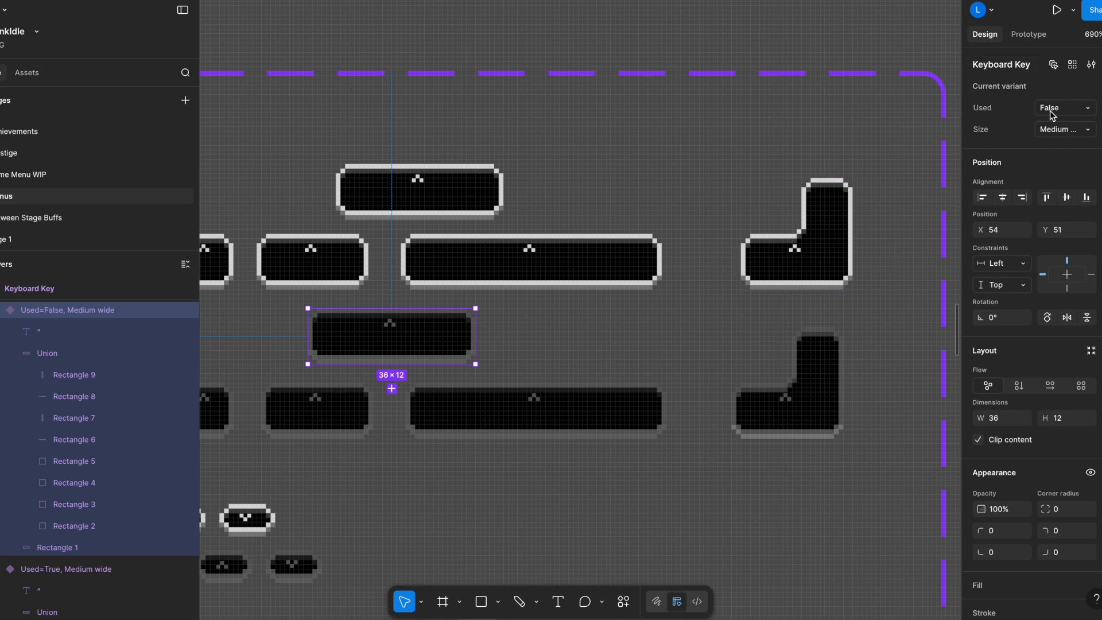
scroll(487, 217, "down", 3)
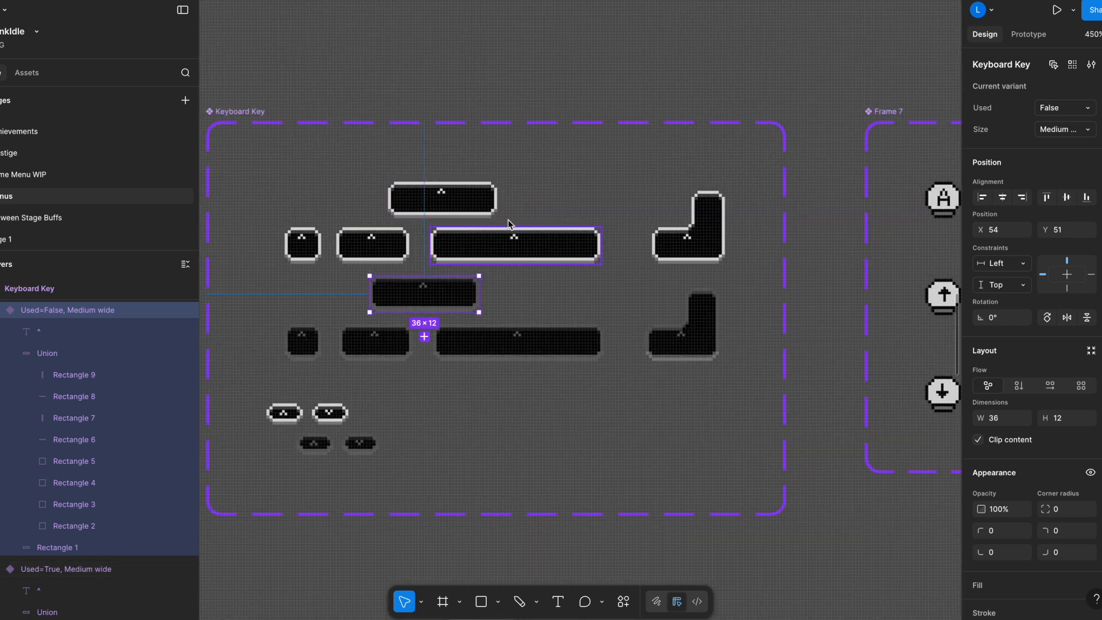
scroll(416, 291, "up", 5)
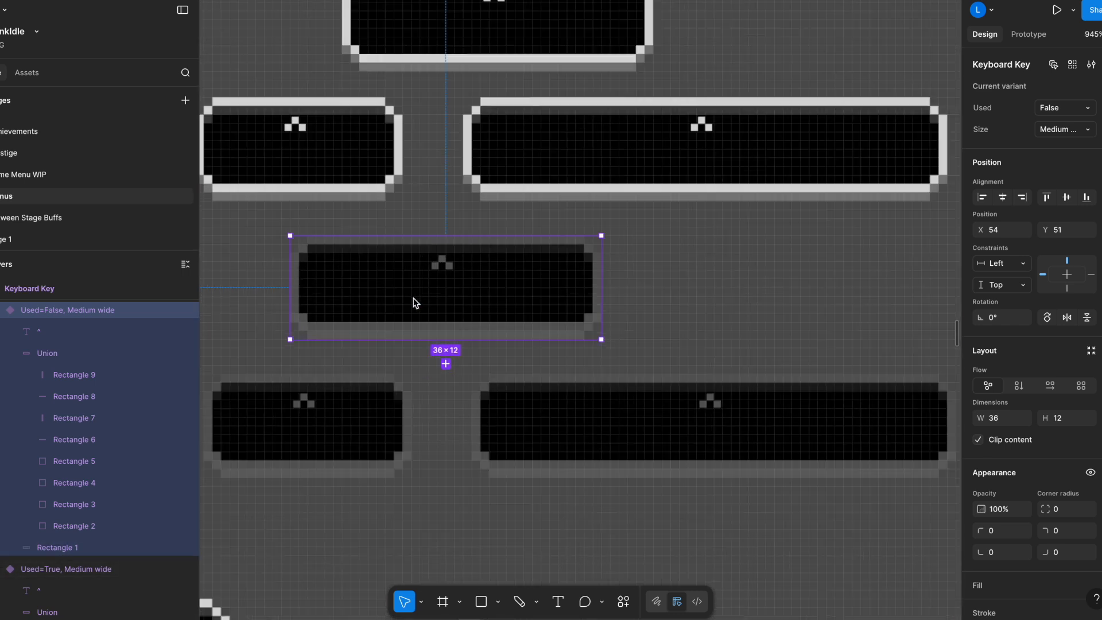
scroll(519, 458, "down", 4)
scroll(520, 418, "up", 3)
scroll(520, 422, "down", 6)
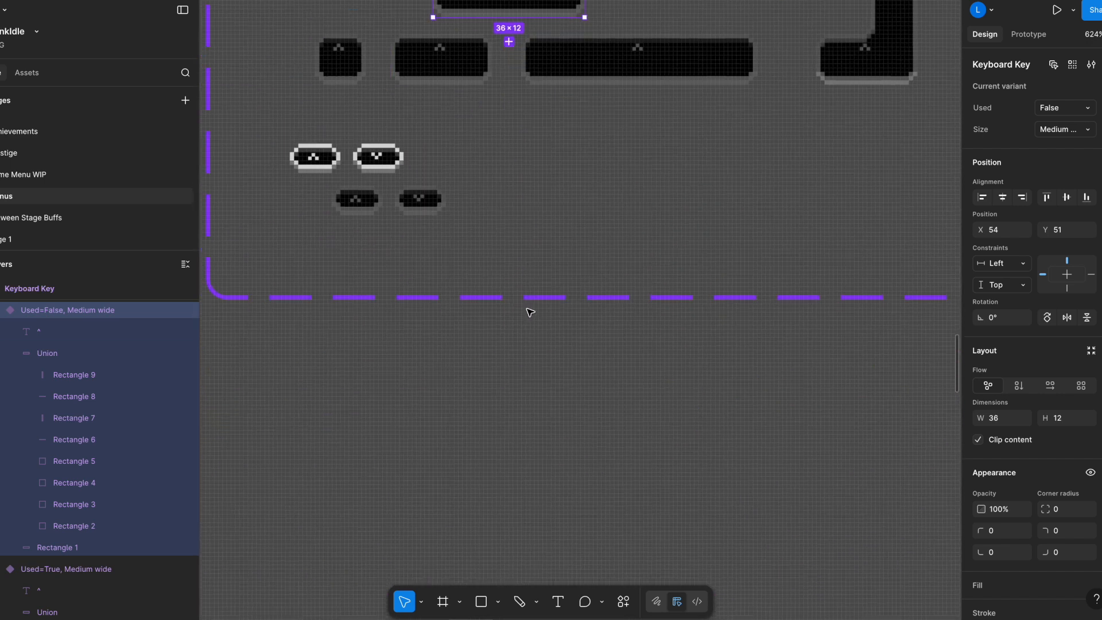
scroll(514, 414, "down", 4)
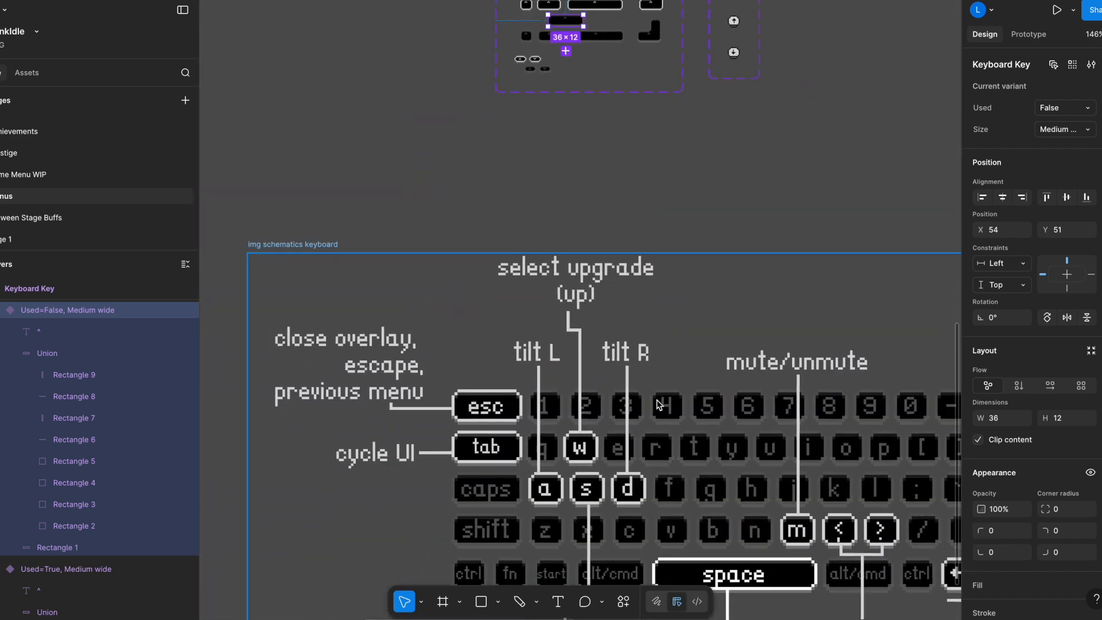
Try moving the 4 key past the 5 key in the number row, and undo the reordering.
double_click(507, 411)
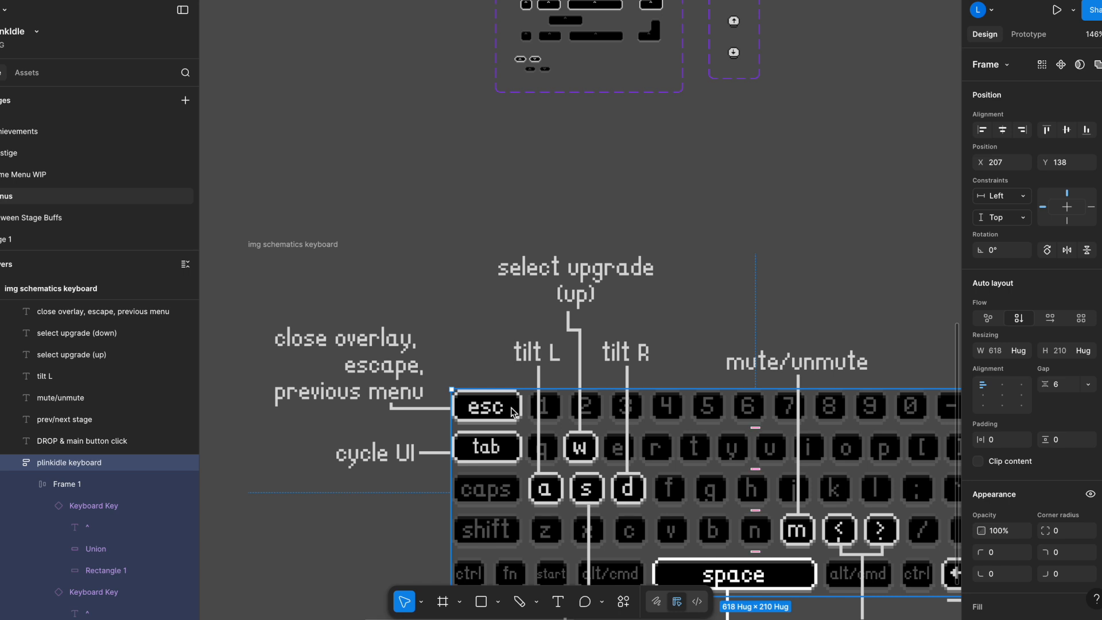
double_click(508, 411)
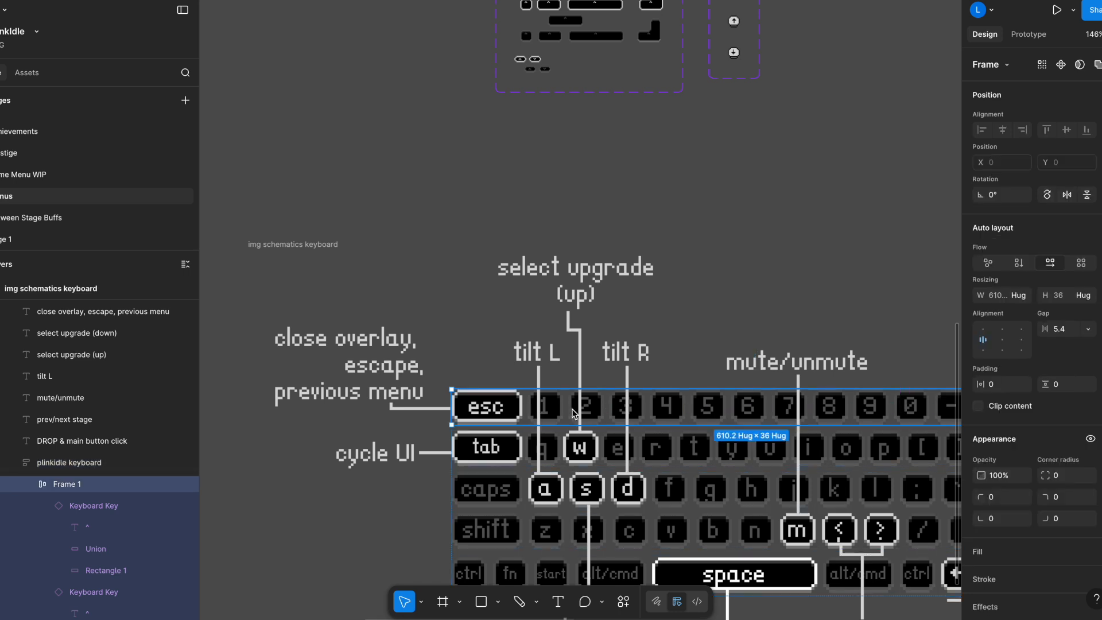
left_click_drag(823, 304, 707, 205)
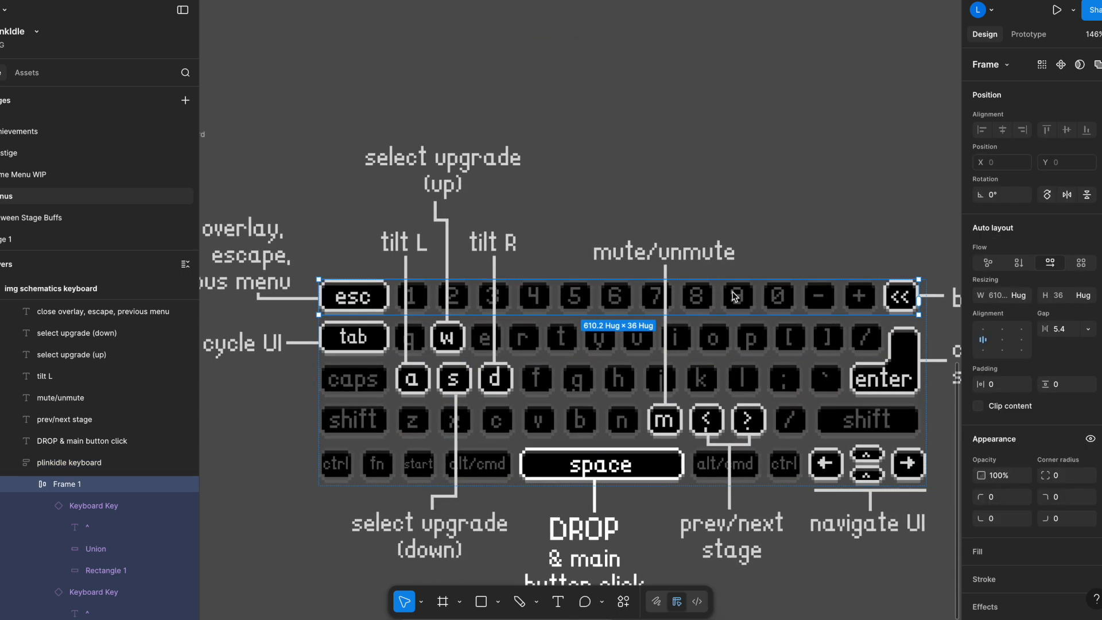
left_click_drag(534, 298, 586, 303)
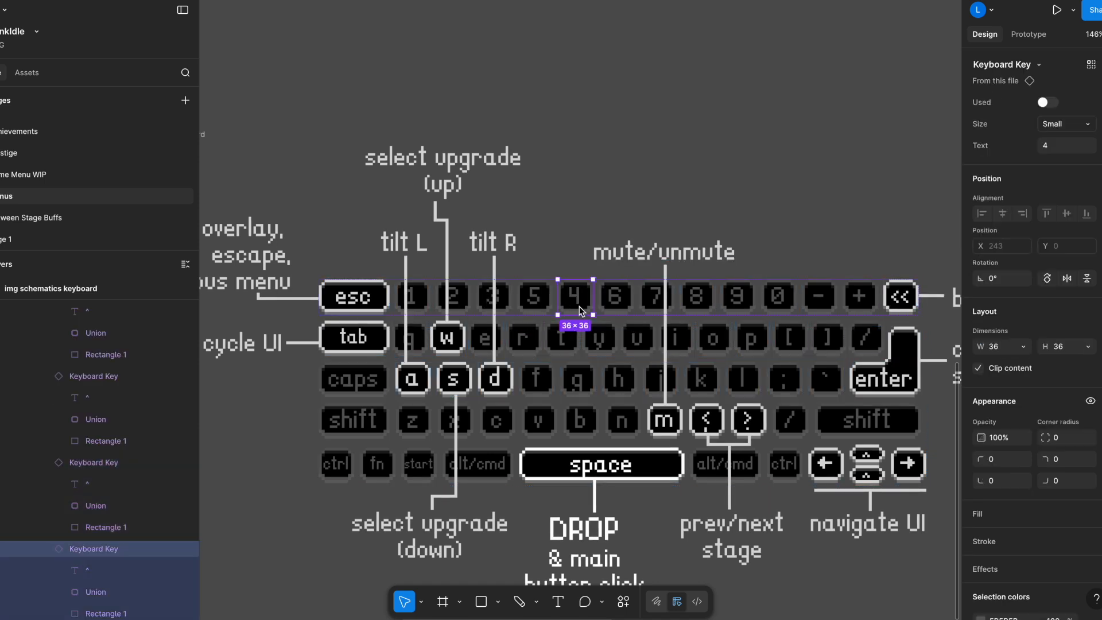
key("ctrl+z")
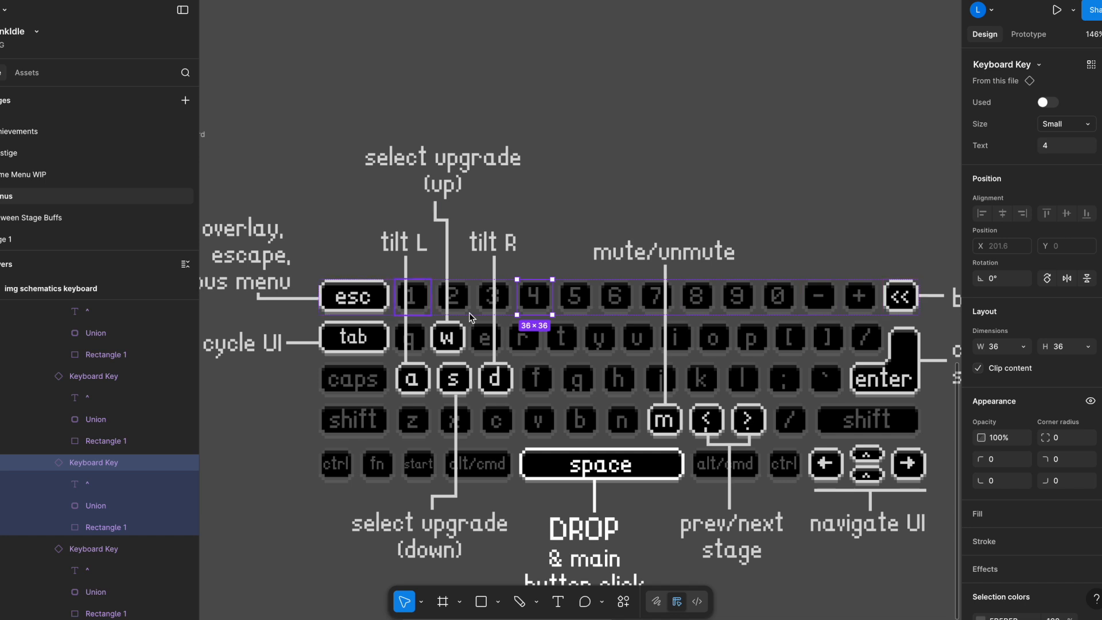
Turn on the Used property for both the left and right shift keys in the keyboard schematic.
double_click(374, 427)
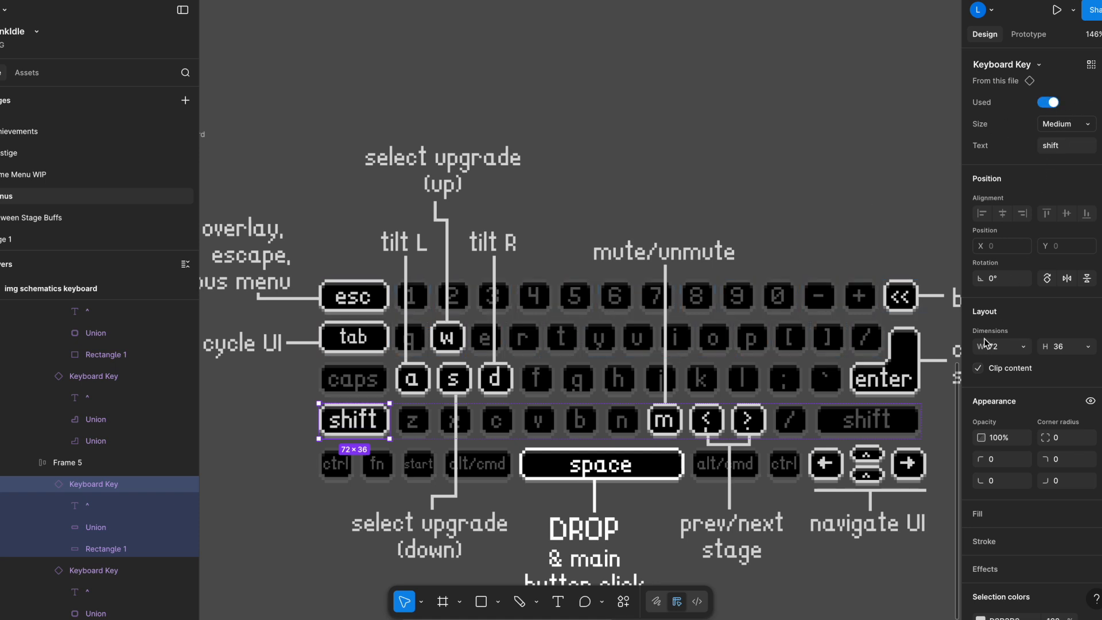
left_click(875, 411)
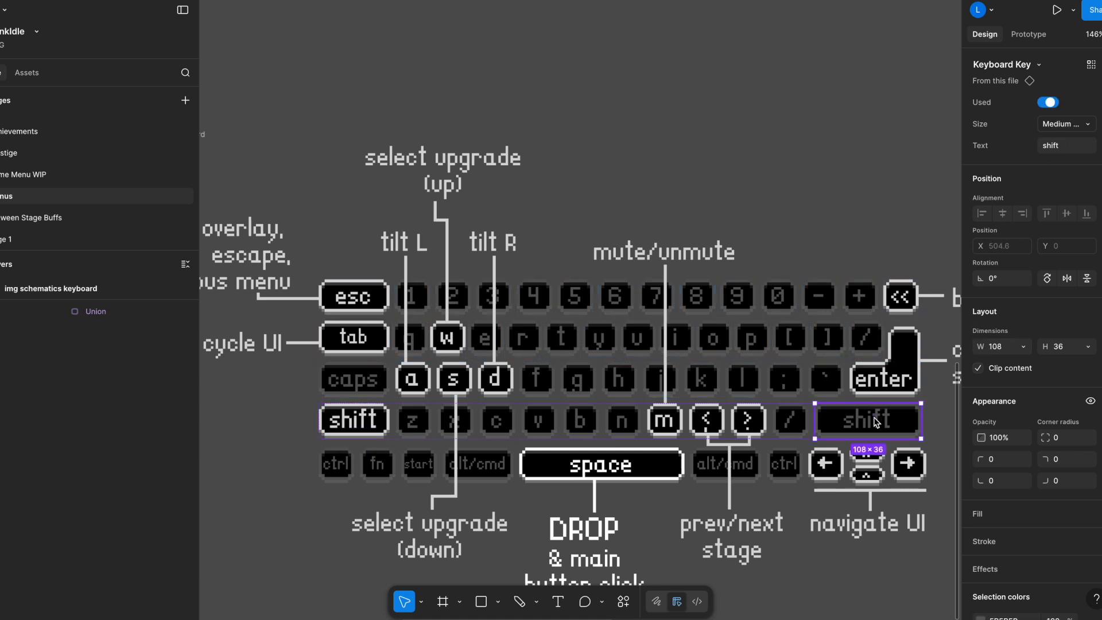
left_click(1053, 105)
Duplicate the "cycle UI" label down beside the left shift key and change the copy's text to "GoldCoin Collect".
left_click(279, 353)
left_click_drag(279, 353, 279, 436)
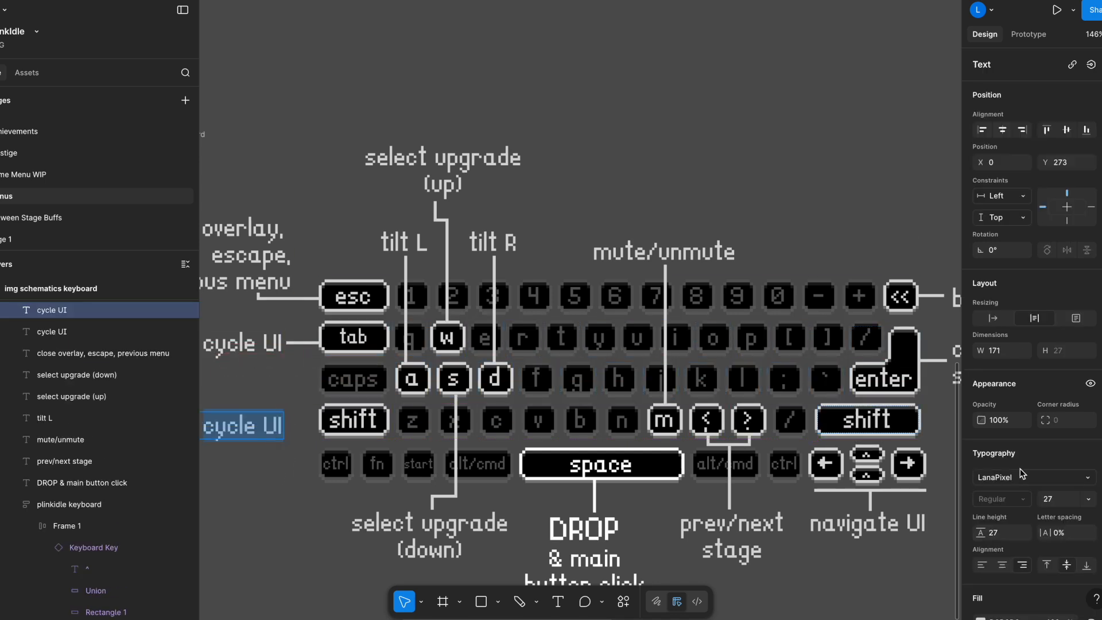
key("Return")
type("GoldCoin Collect")
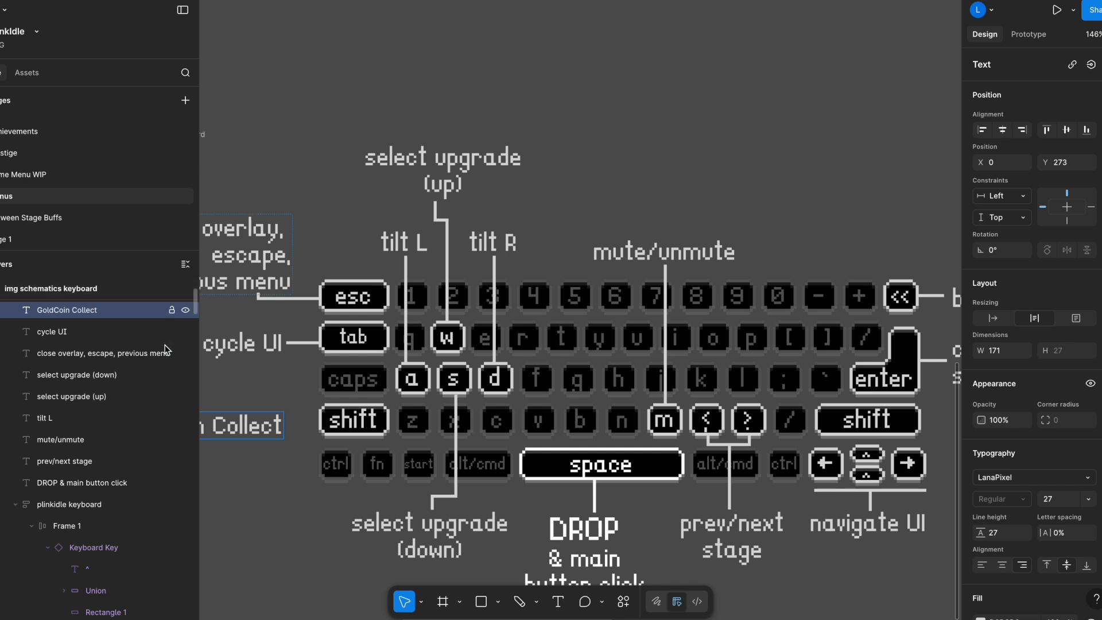
Duplicate the tab key's connector line down so it links the GoldCoin Collect label to the left shift key.
left_click(299, 343)
left_click(300, 343)
left_click_drag(302, 345, 305, 430)
key("ctrl+a")
scroll(298, 475, "down", 4)
key("ctrl+g")
left_click_drag(301, 476, 413, 463)
double_click(379, 433)
left_click(902, 488)
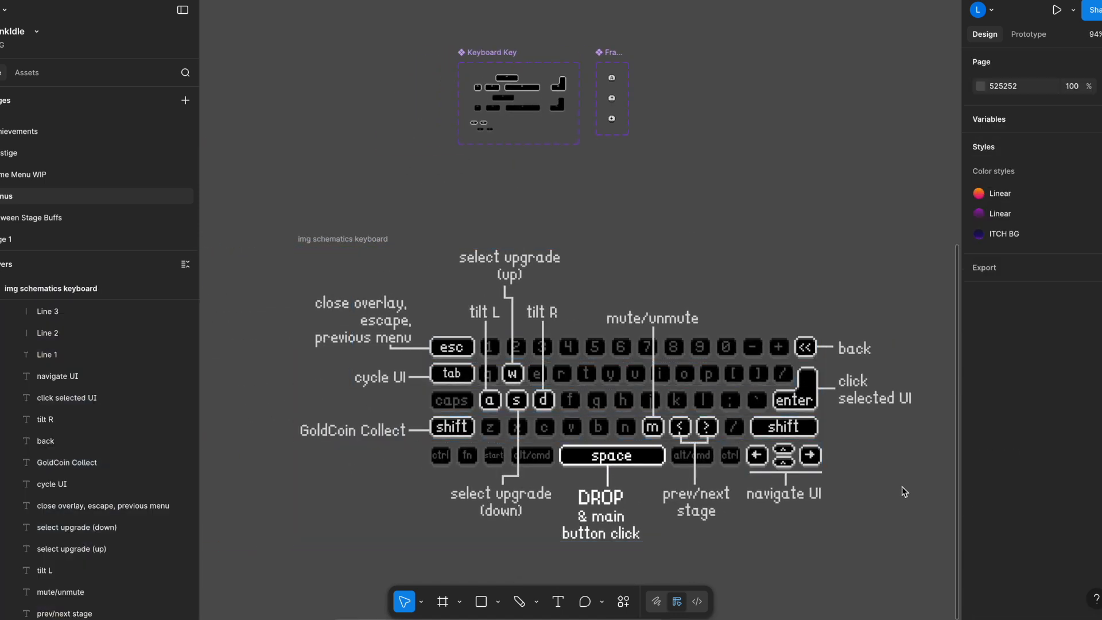
Duplicate the "click selected UI" label down beside the right shift key and change the copy's text to "GoldCoin Collect".
left_click(859, 389)
left_click(859, 389)
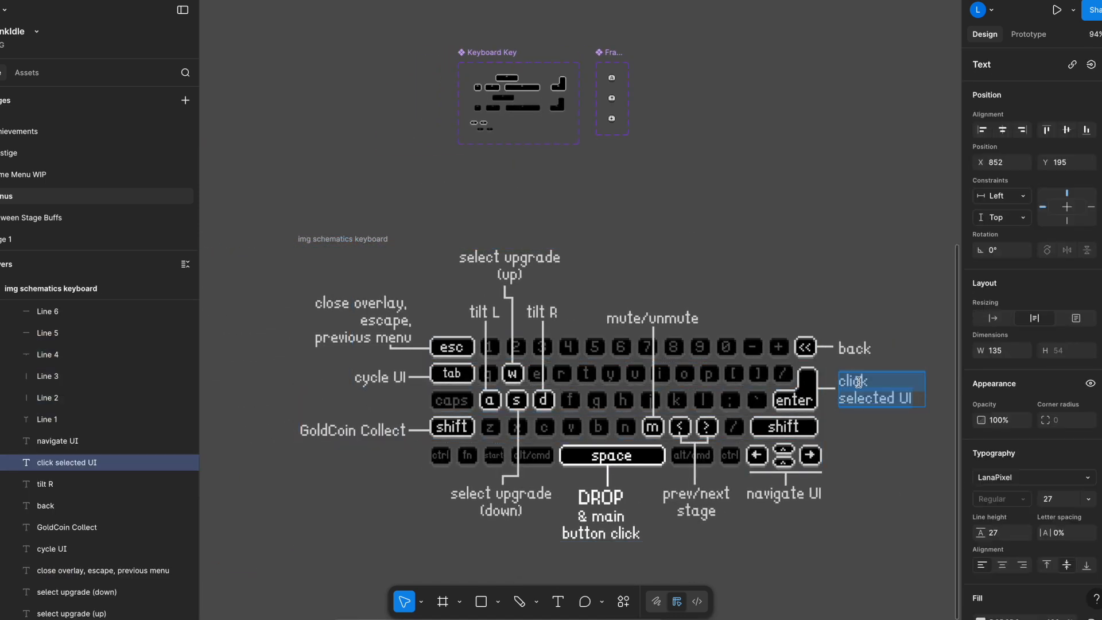
left_click_drag(866, 393, 864, 430)
double_click(864, 430)
type("Gold")
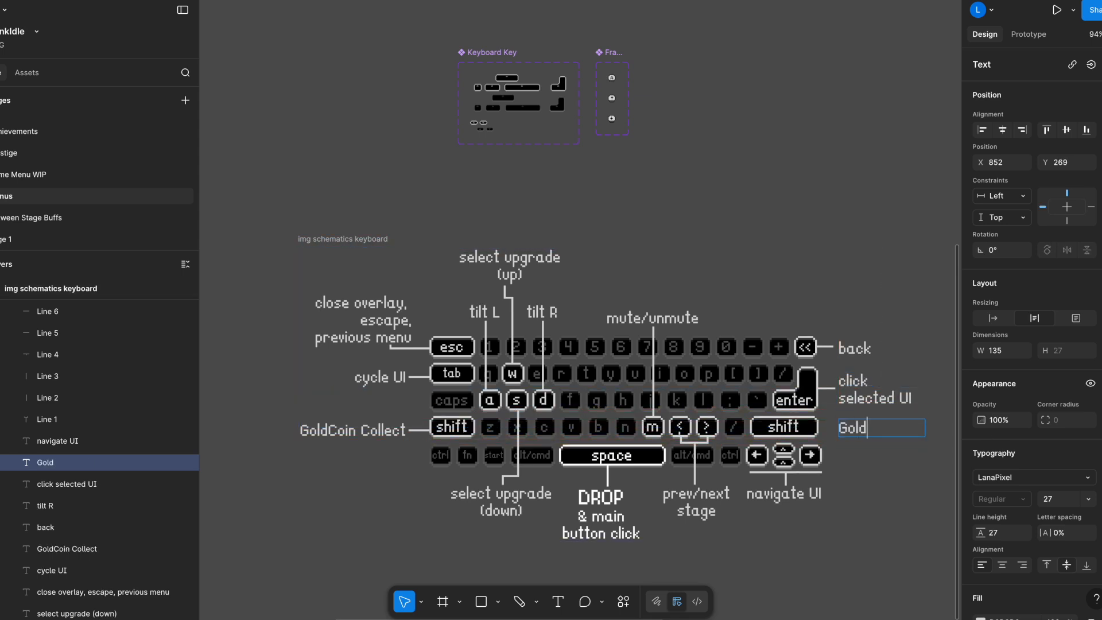
type("Coin Collect")
key("Escape")
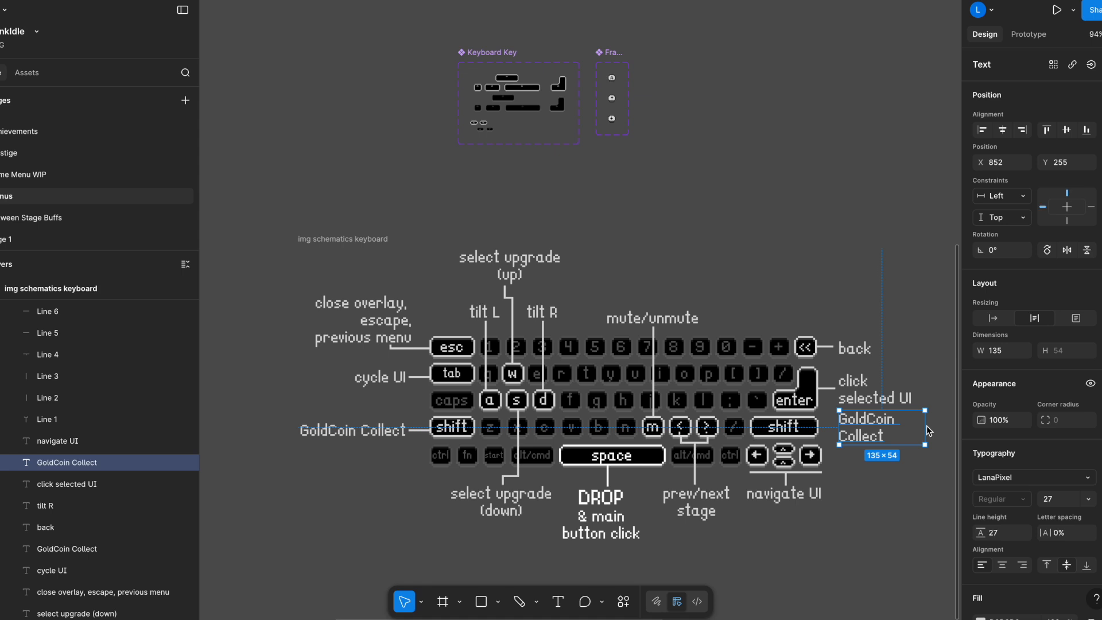
Adjust the right GoldCoin Collect label's placement and narrow the left one to about 140 px so it wraps onto two lines.
left_click_drag(925, 412, 883, 415)
left_click(268, 431)
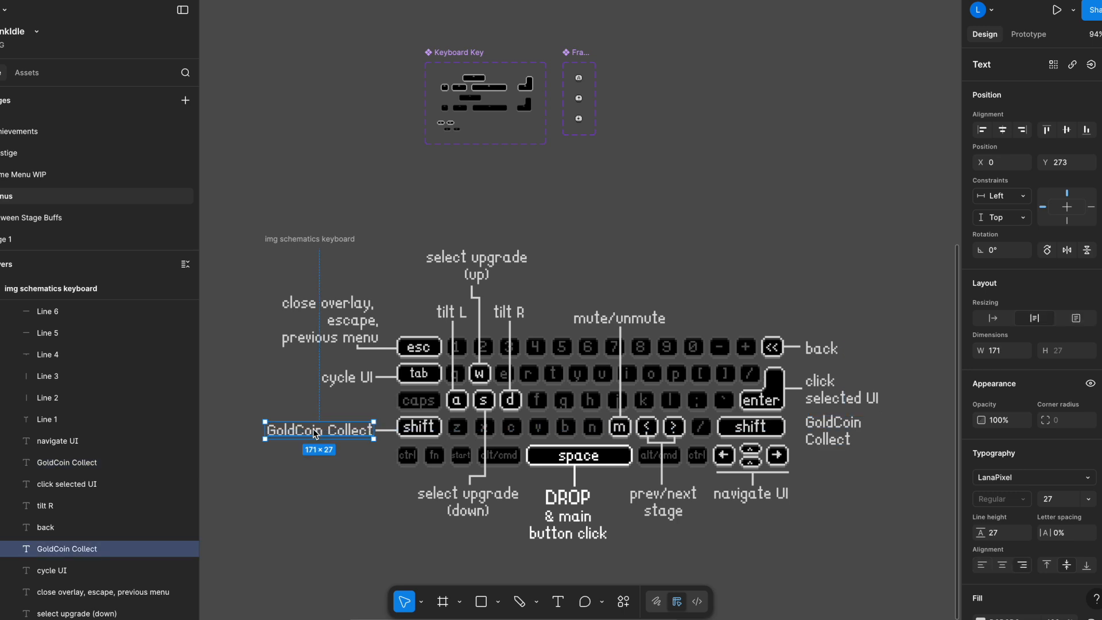
left_click_drag(265, 423, 285, 421)
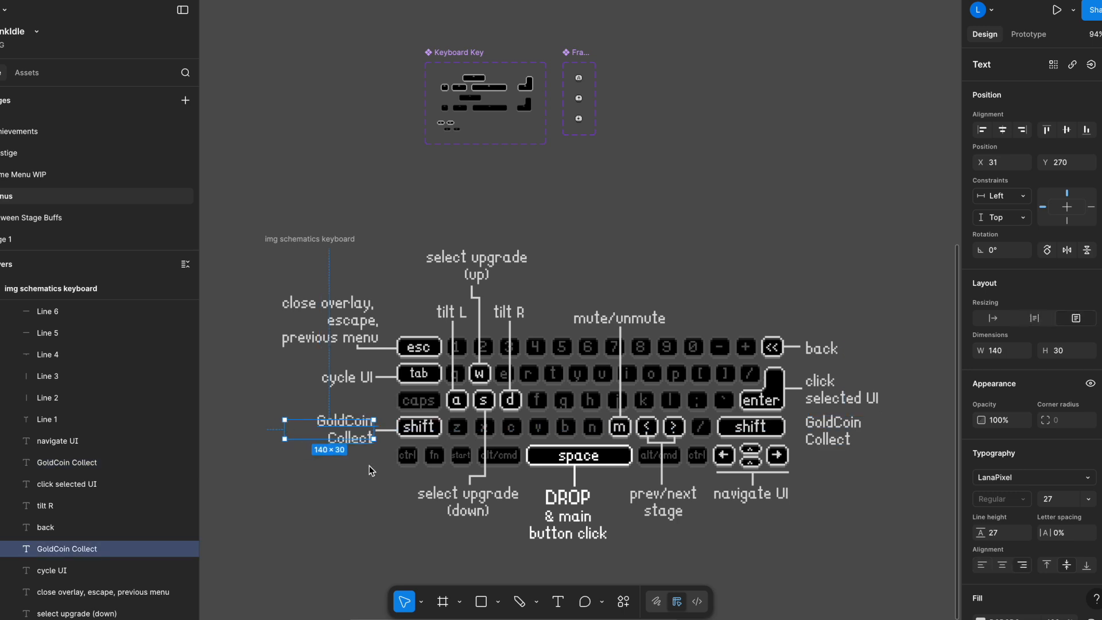
left_click(388, 467)
Duplicate the enter key's connector line and move the copy down to Y 282, between the right shift key and its GoldCoin Collect label.
left_click(802, 402)
double_click(804, 399)
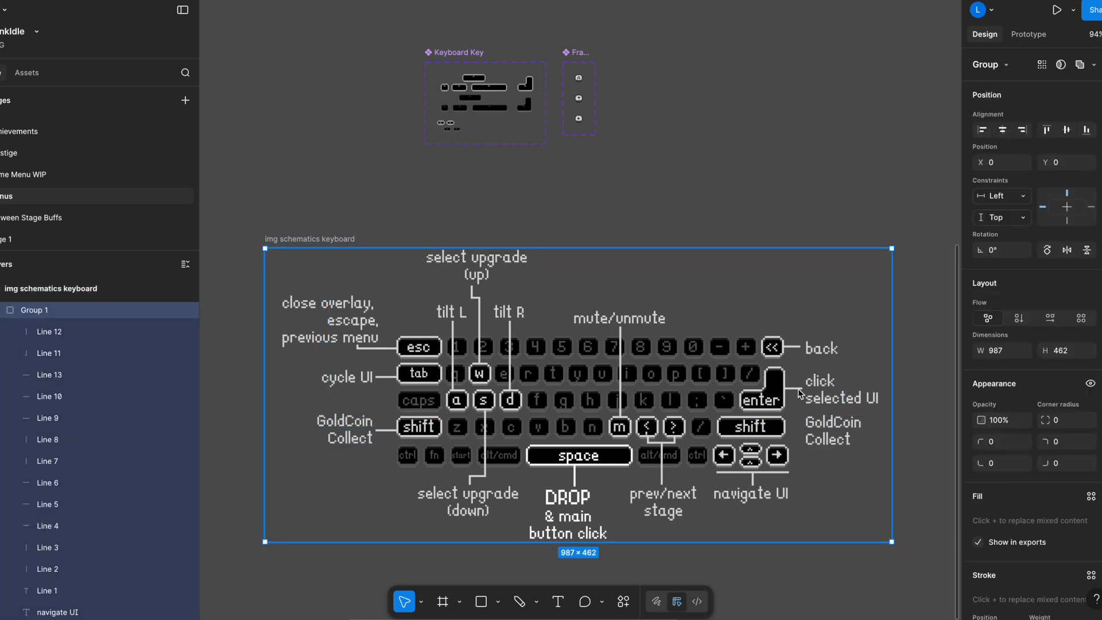
double_click(808, 396)
key("ctrl+d")
key("shift+Down")
key("shift+Down")
key("shift+Down")
key("shift+Down")
key("shift+Down")
key("shift+Down")
key("Down")
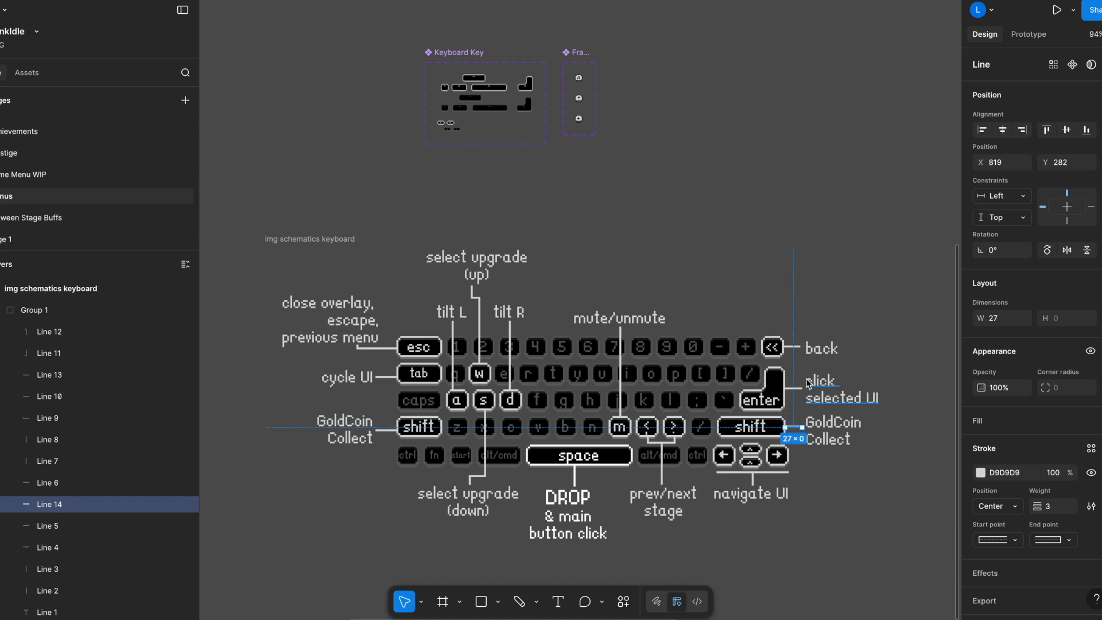
Review the Keyboard Key component set and its used medium wide variant above the keyboard schematic.
left_click(303, 247)
left_click(472, 54)
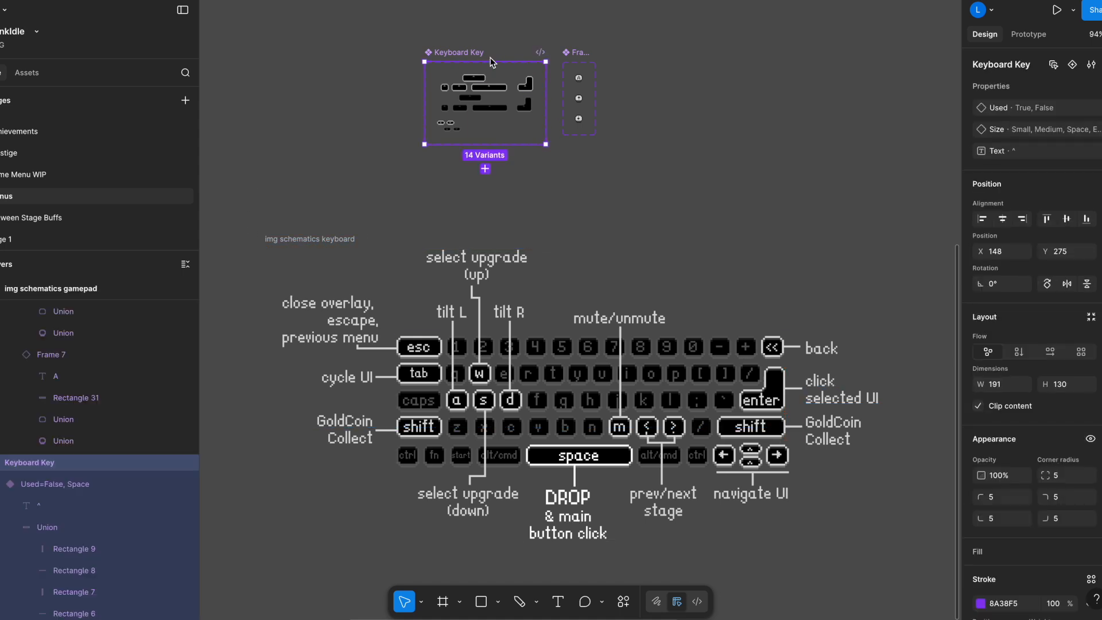
scroll(490, 57, "up", 5)
left_click(440, 113)
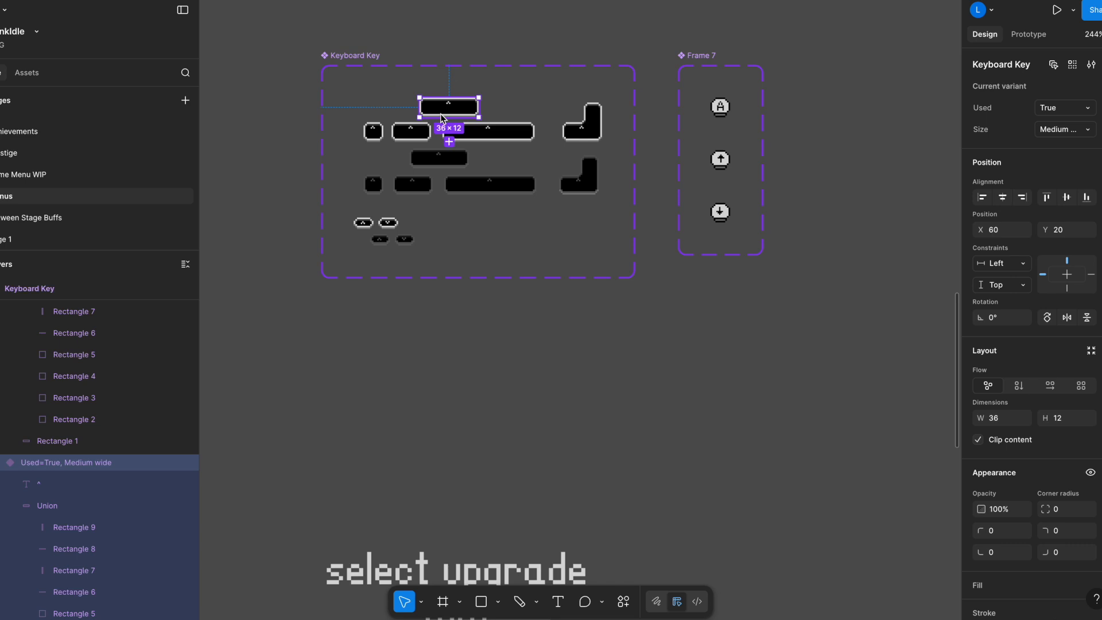
scroll(517, 459, "down", 4)
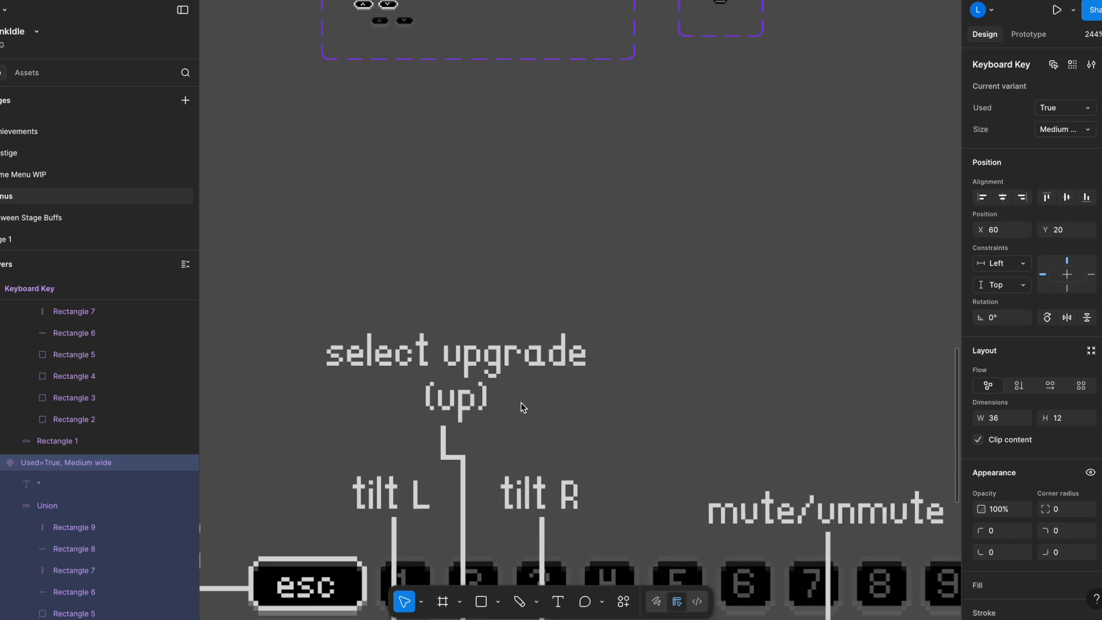
Replace the "Buy" label above the X button in the gamepad schematic with "GoldCoin Collect" on two lines.
left_click(508, 359)
scroll(507, 359, "down", 3)
scroll(507, 358, "down", 3)
scroll(455, 448, "up", 1)
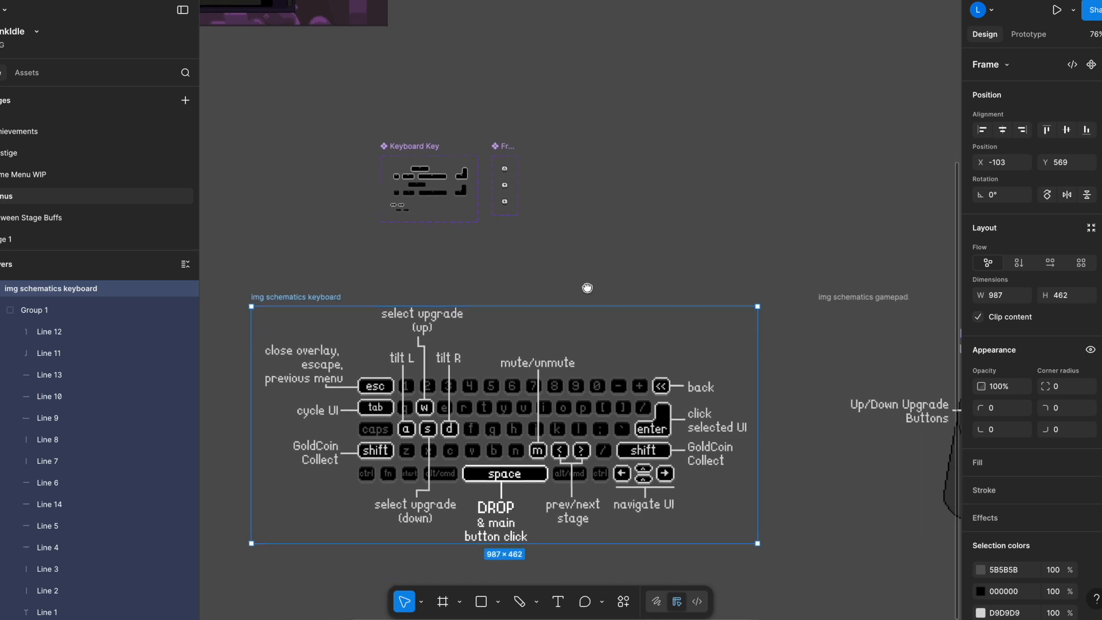
scroll(777, 509, "right", 5)
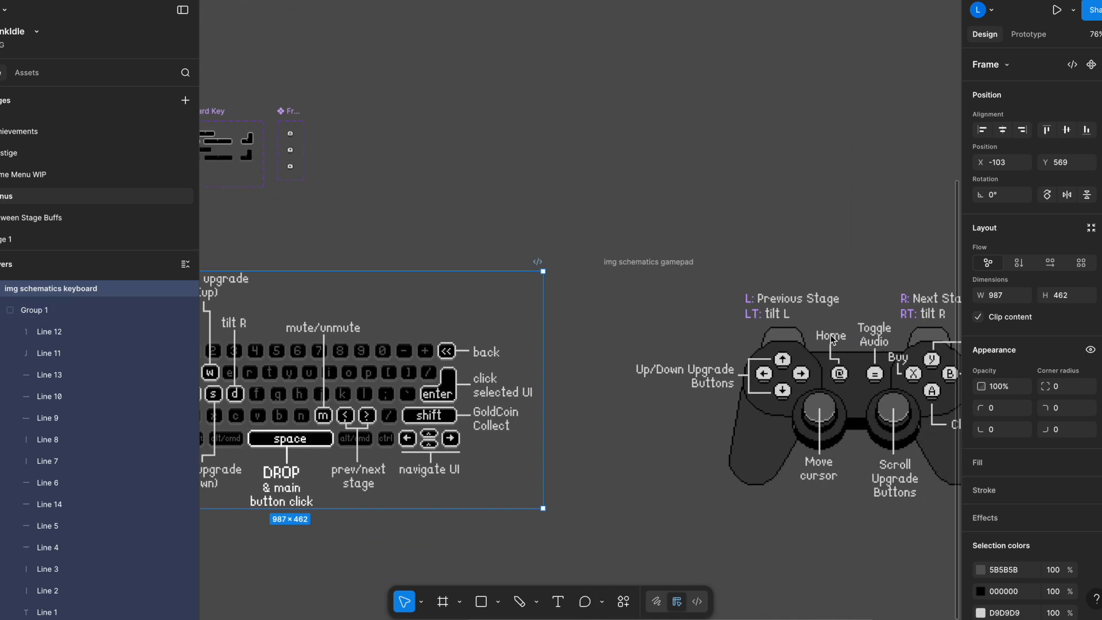
scroll(817, 419, "right", 5)
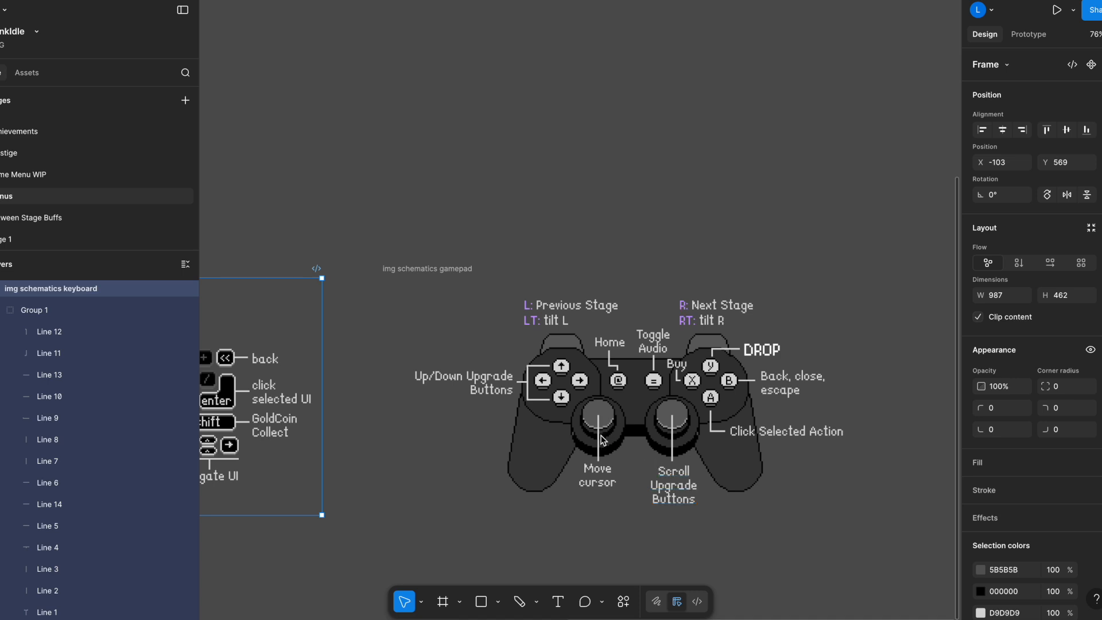
left_click(679, 363)
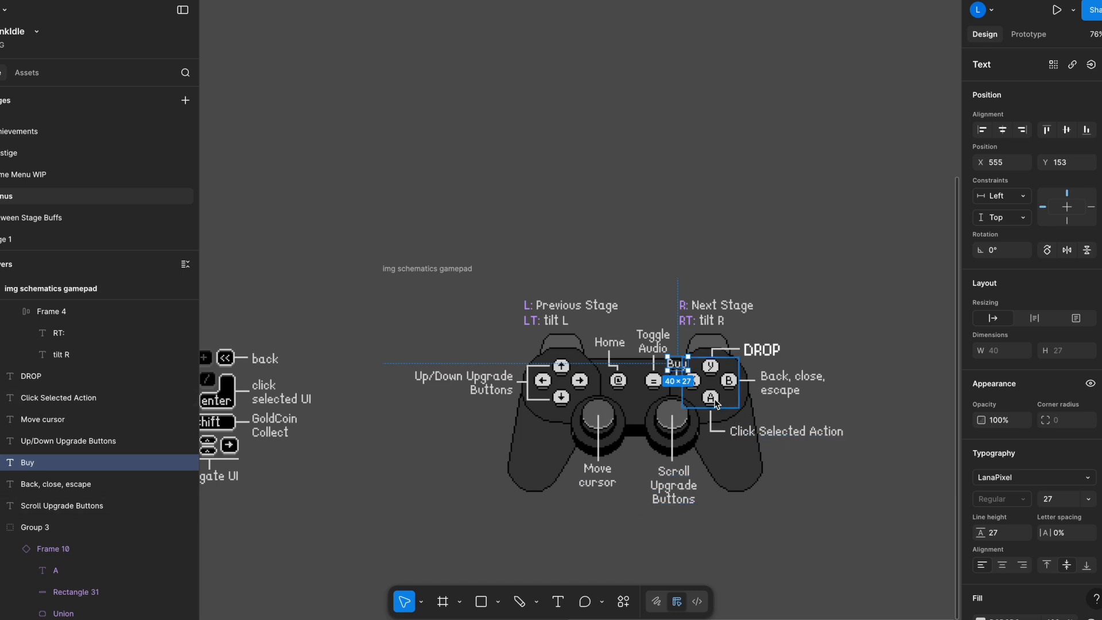
scroll(674, 376, "up", 5)
key("Return")
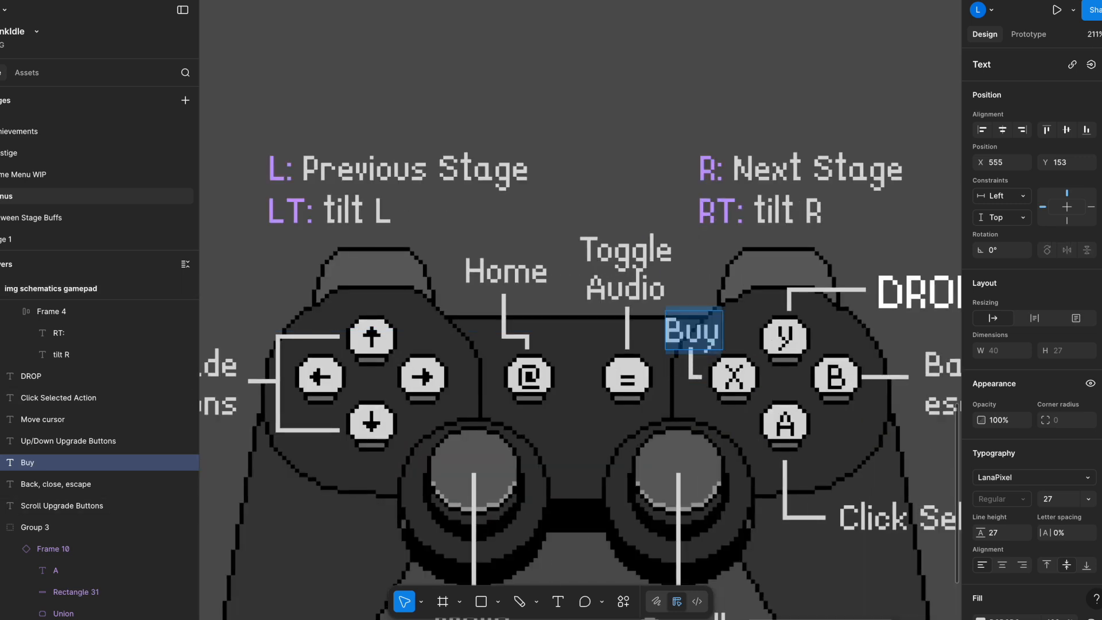
type("GoldCoin")
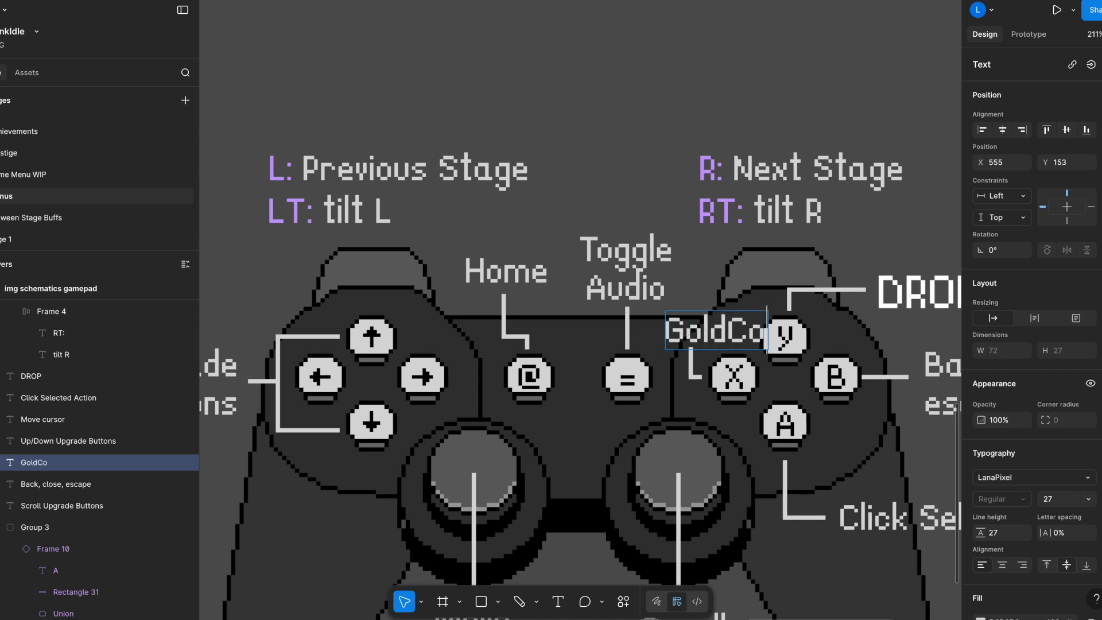
key("Return")
type("Collect")
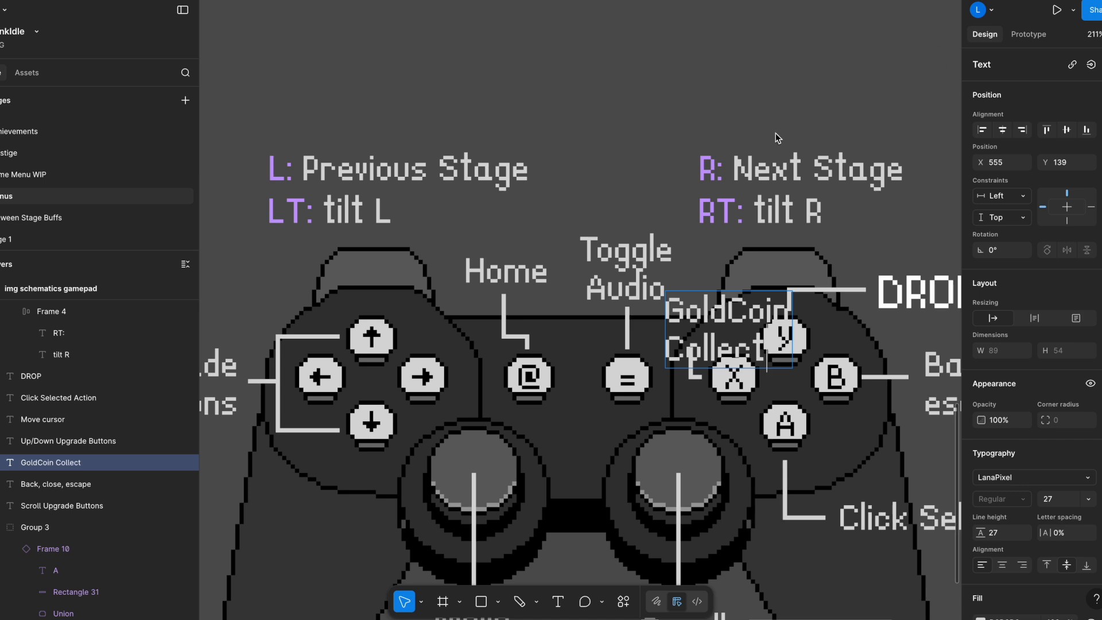
left_click(769, 168)
key("Escape")
Move the L/LT and R/RT label groups above the gamepad up together by about 20 px.
left_click(431, 166)
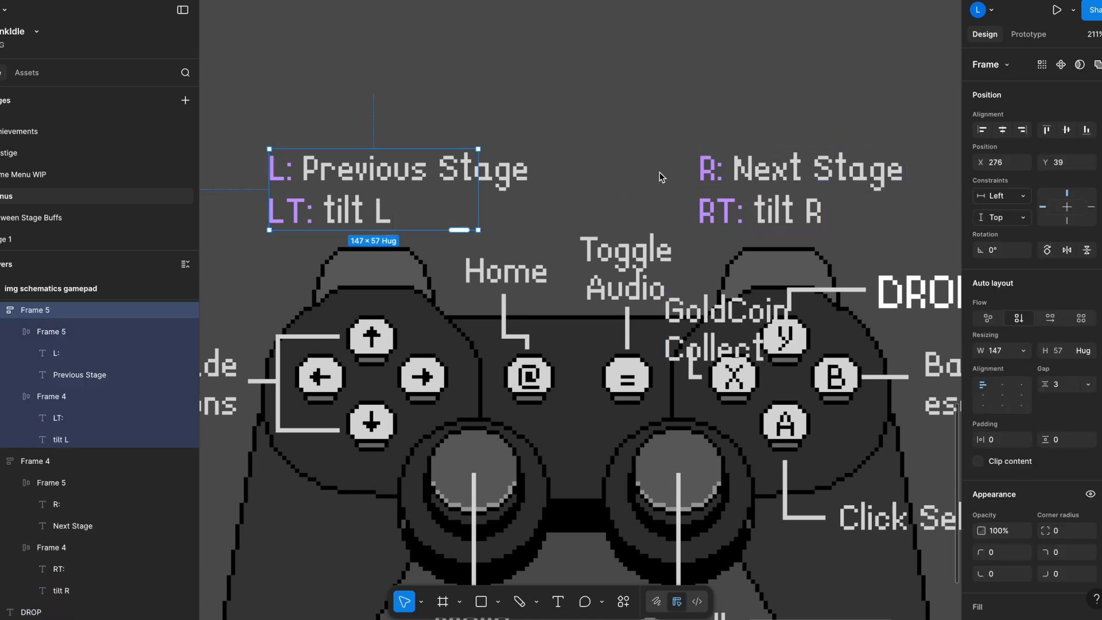
left_click(725, 174, "shift")
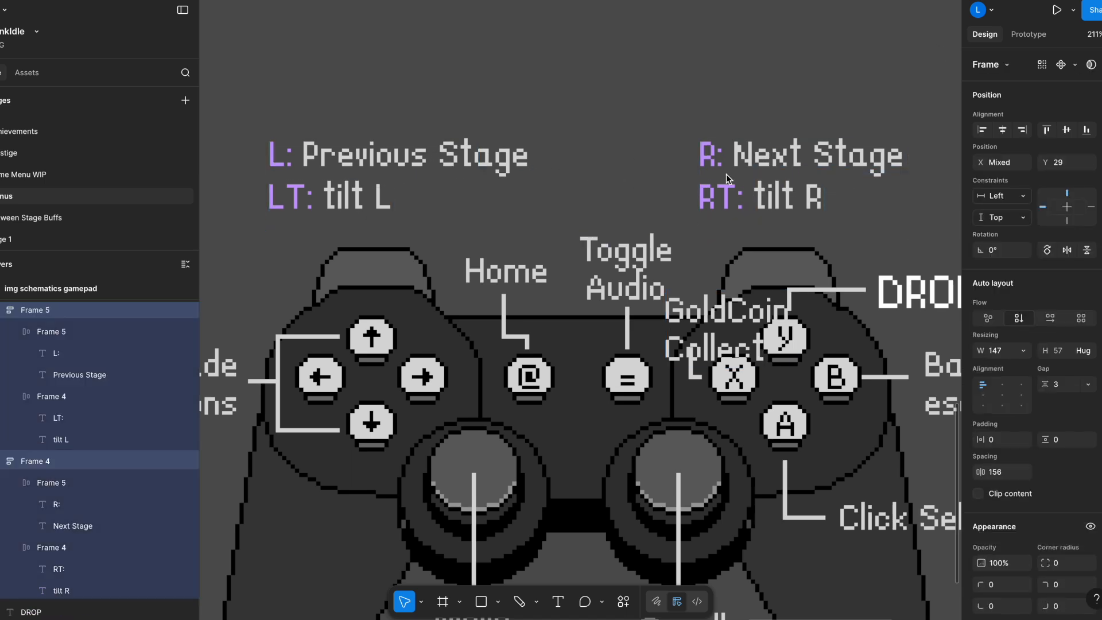
key("shift+Up")
Reshape the Home connector line by shifting its vertical segment left to X 429, keeping its lower end above the @ button.
left_click(628, 271)
left_click(489, 267, "shift")
left_click(505, 325)
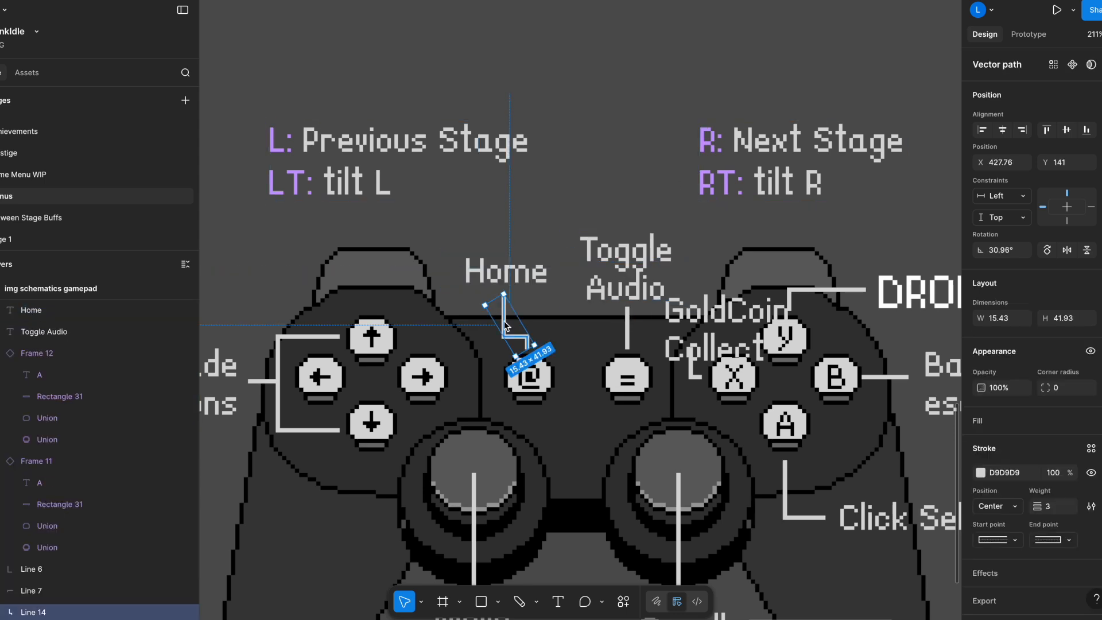
double_click(504, 325)
scroll(528, 320, "up", 3)
left_click_drag(480, 352, 448, 353)
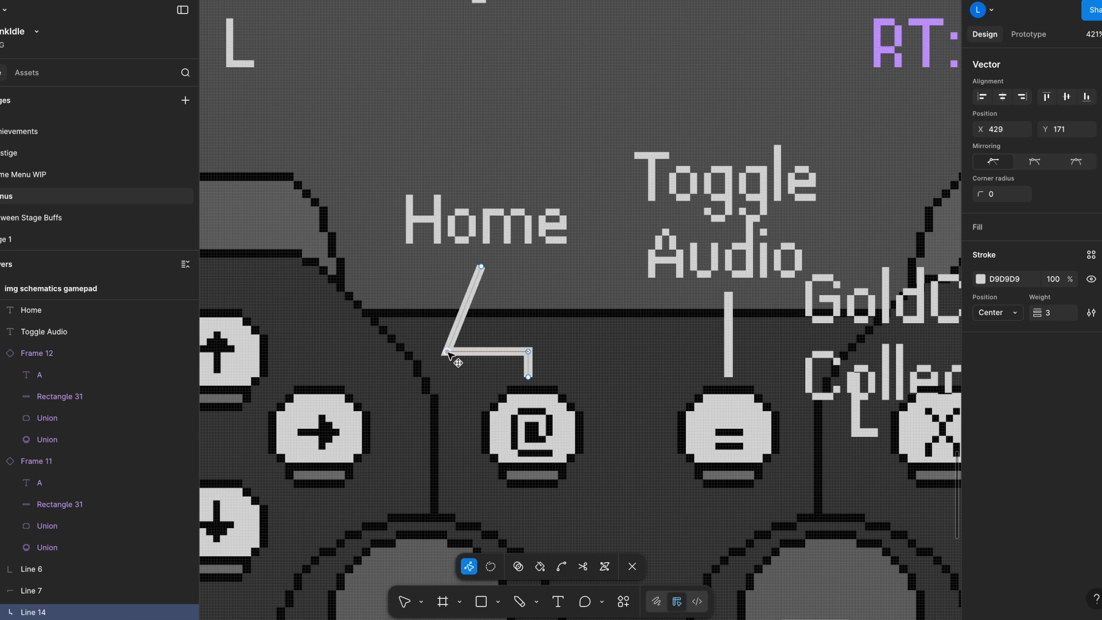
left_click_drag(481, 267, 448, 269)
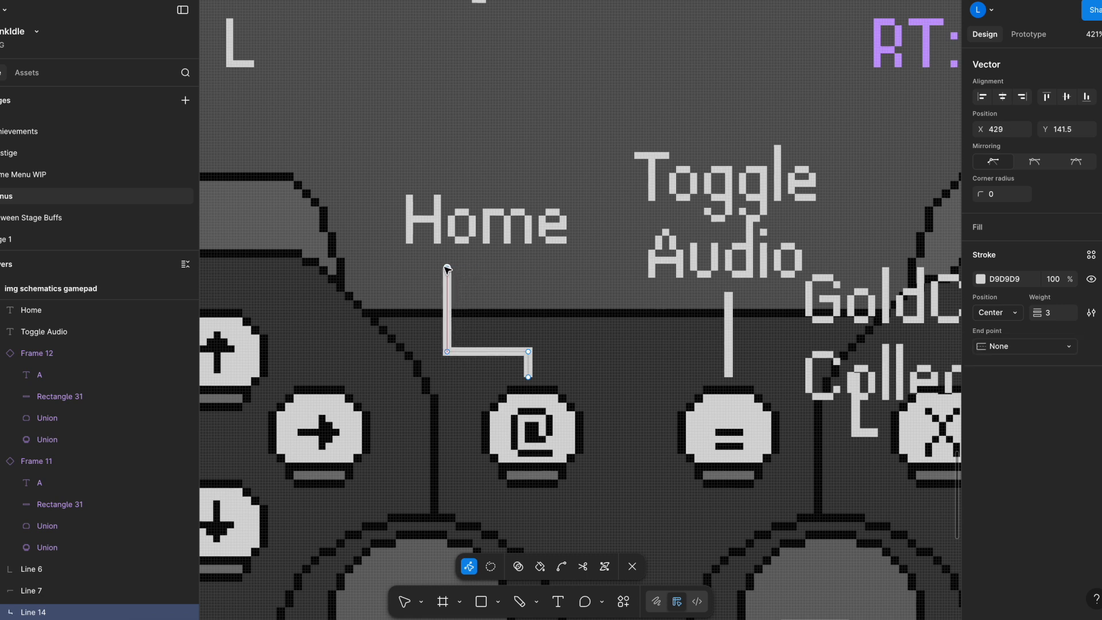
key("Escape")
Shift the Home label left over its connector and move the Toggle Audio label left, away from GoldCoin Collect.
left_click(486, 220)
double_click(496, 229)
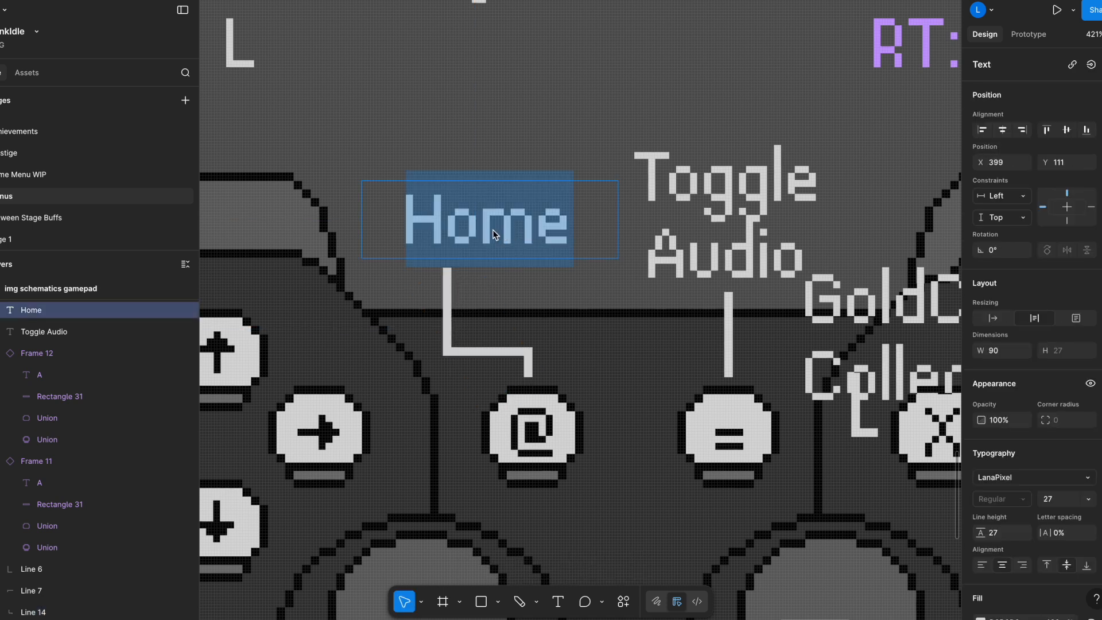
key("Escape")
left_click_drag(518, 224, 488, 232)
left_click(770, 201)
left_click_drag(770, 201, 695, 192)
Bend the Toggle Audio connector into a stepped line with its upper end at X 505, Y 145, ending above the = button.
left_click(729, 334)
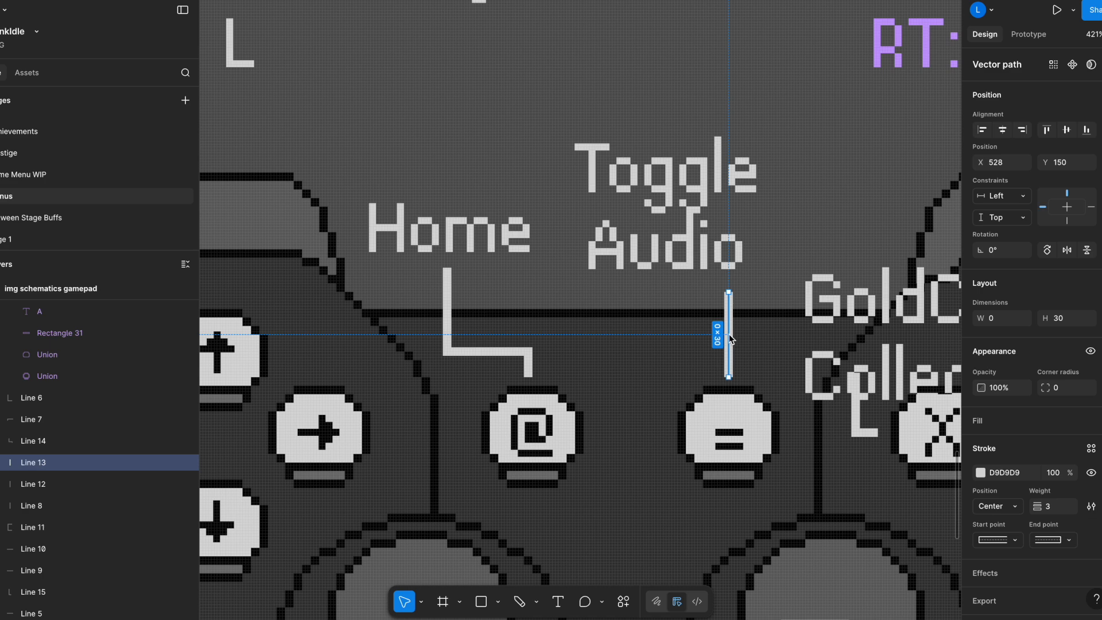
double_click(729, 334)
scroll(731, 335, "up", 3)
left_click_drag(730, 334, 631, 360)
left_click_drag(727, 270, 631, 251)
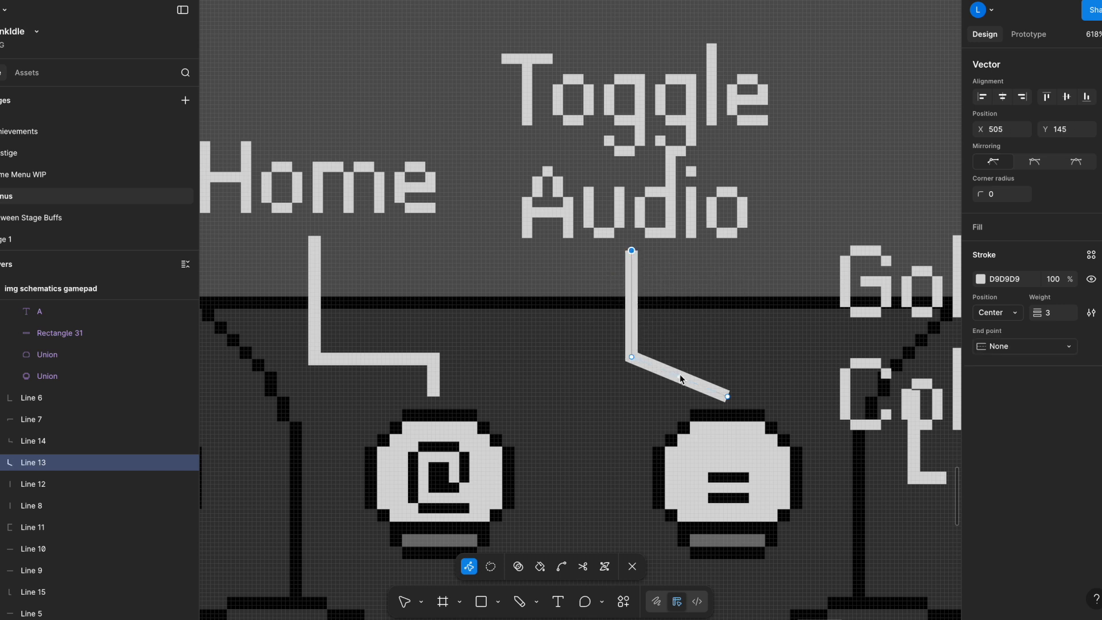
left_click_drag(680, 378, 725, 356)
key("Escape")
Move the GoldCoin Collect label up and slightly left so it sits above the X button's connector line.
scroll(799, 353, "down", 3)
left_click_drag(720, 343, 598, 326)
left_click(713, 299)
left_click_drag(793, 298, 760, 253)
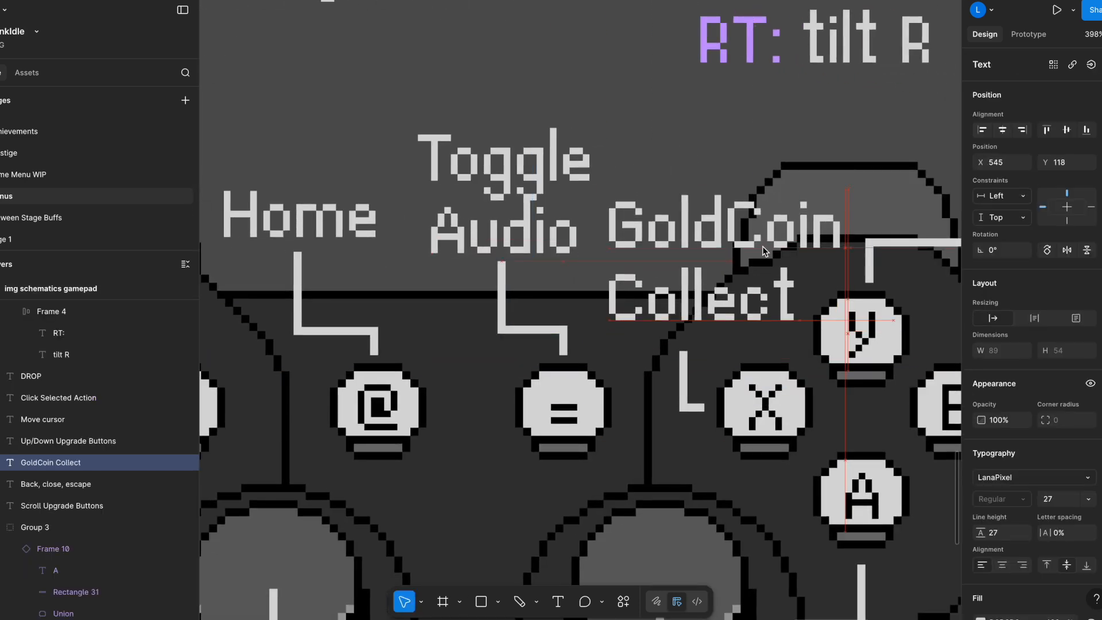
left_click(687, 378)
left_click_drag(718, 304, 715, 322)
Raise the Toggle Audio label slightly left and extend its connector to match, with the vertical segment at X 497.5.
left_click(514, 202)
left_click_drag(515, 202, 491, 166)
left_click(505, 273)
double_click(505, 276)
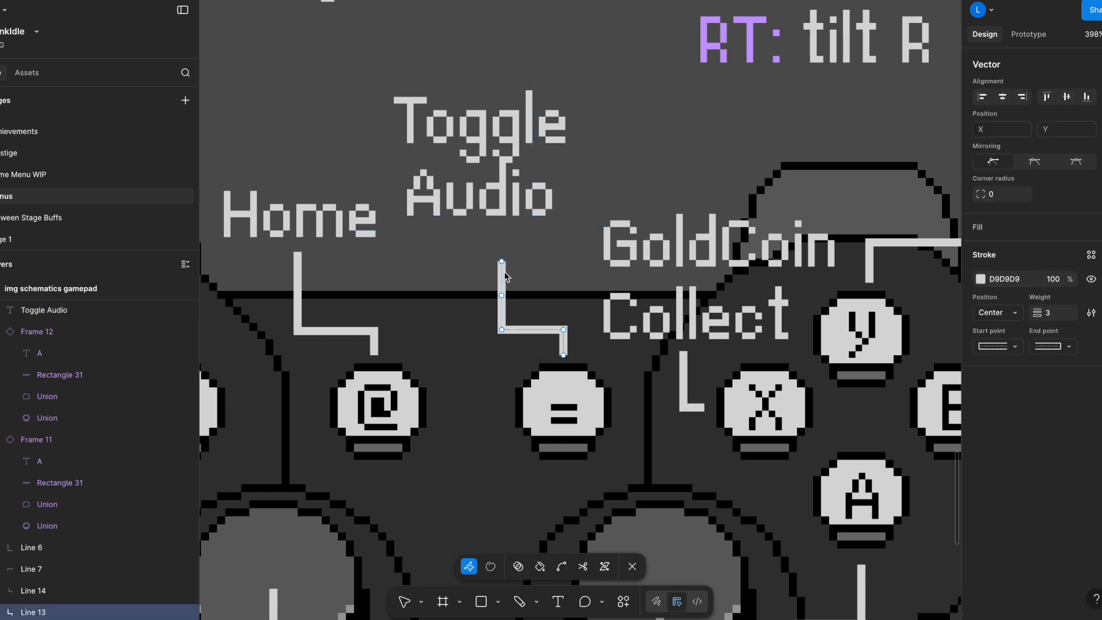
left_click_drag(502, 262, 482, 230)
mouse_move(500, 329)
left_mouse_down()
mouse_move(468, 330)
mouse_move(481, 331)
left_mouse_up()
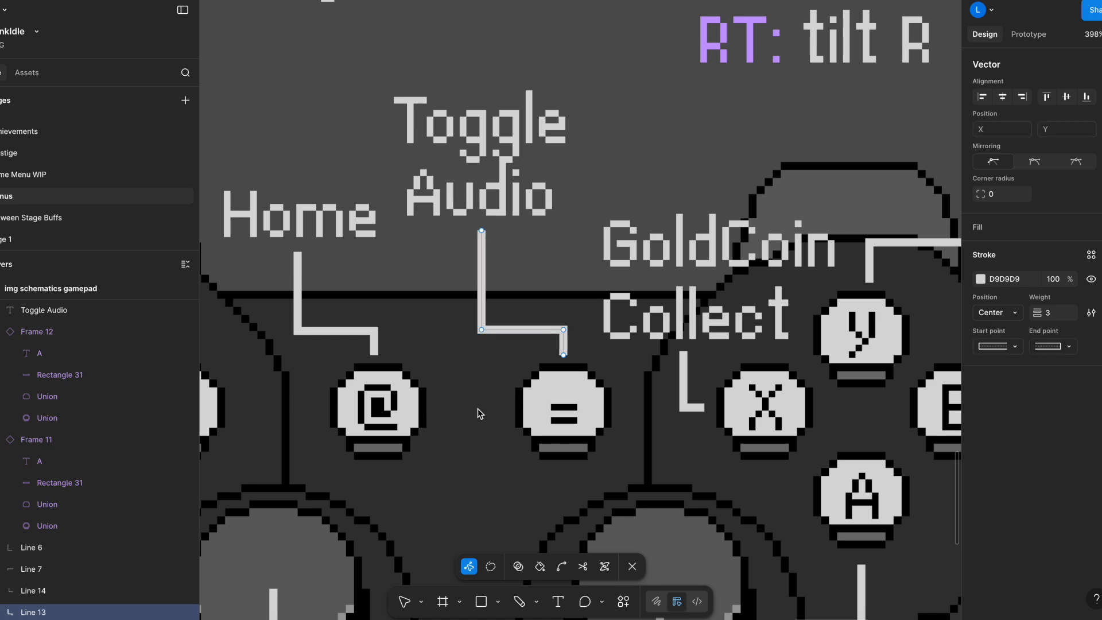
key("Escape")
scroll(550, 435, "down", 5, "ctrl")
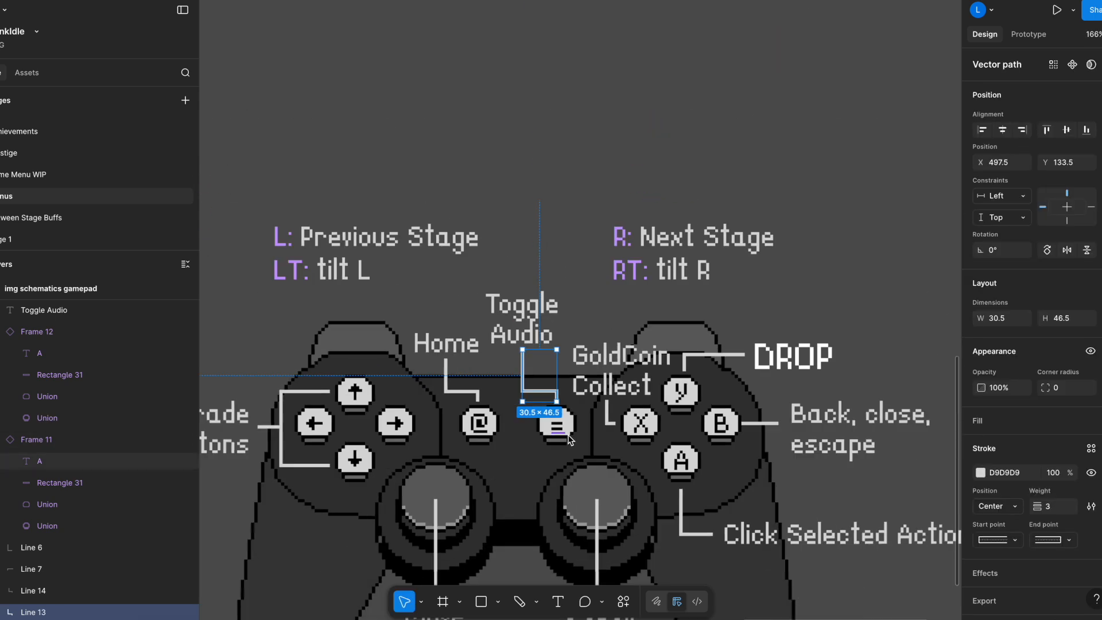
Select the img schematics keyboard and img schematics gamepad frames together and start exporting both layers.
left_click(790, 313)
scroll(790, 310, "down", 3)
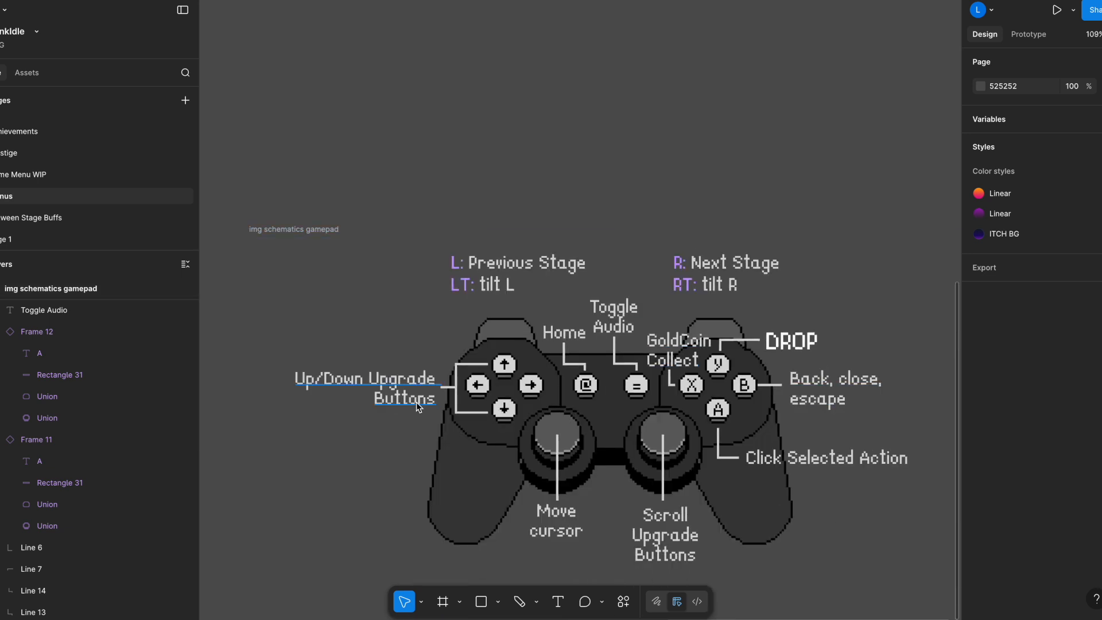
left_click(287, 231)
scroll(544, 239, "left", 5)
scroll(467, 321, "down", 3, "ctrl")
left_click(267, 251, "shift")
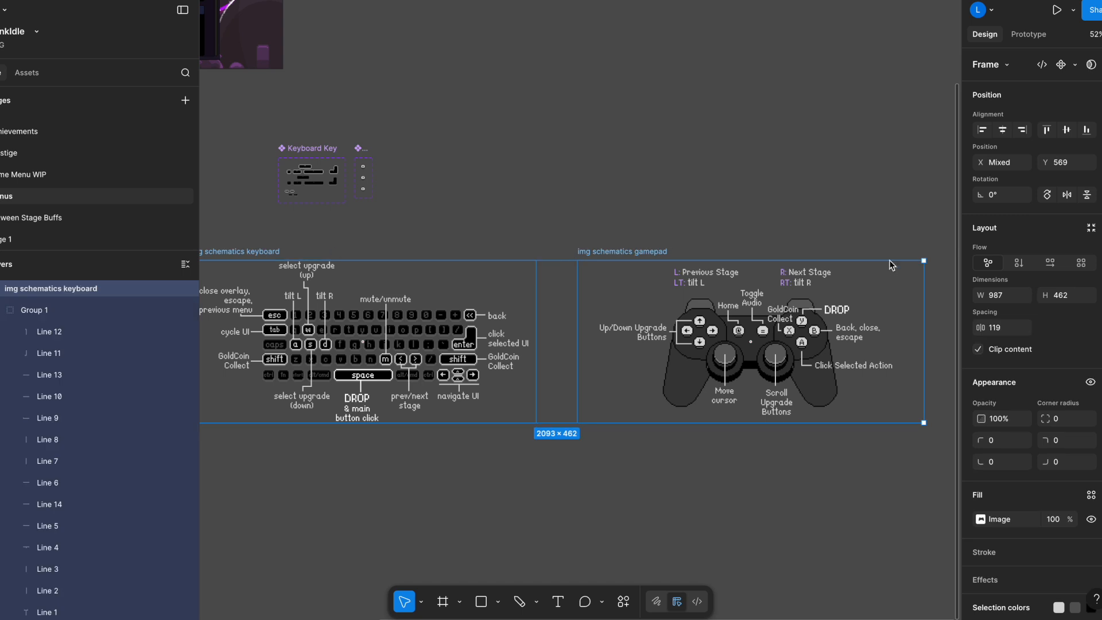
scroll(1061, 382, "down", 3)
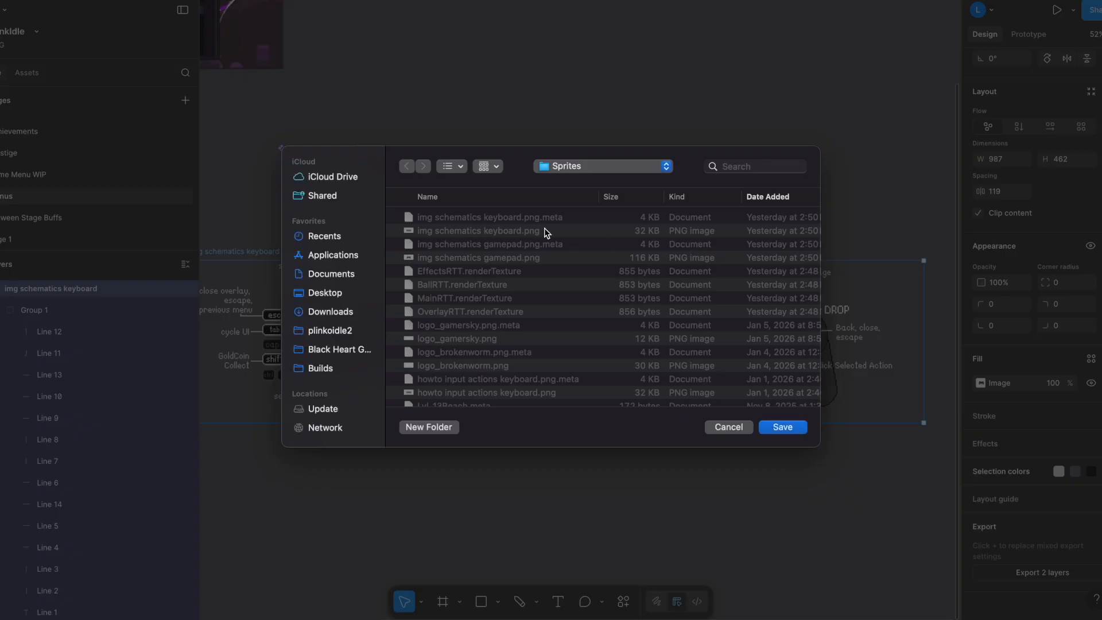
Sort the plinkoidle2 folder by name and browse through Assets and Art to the Sprites folder as the export destination.
left_click(330, 331)
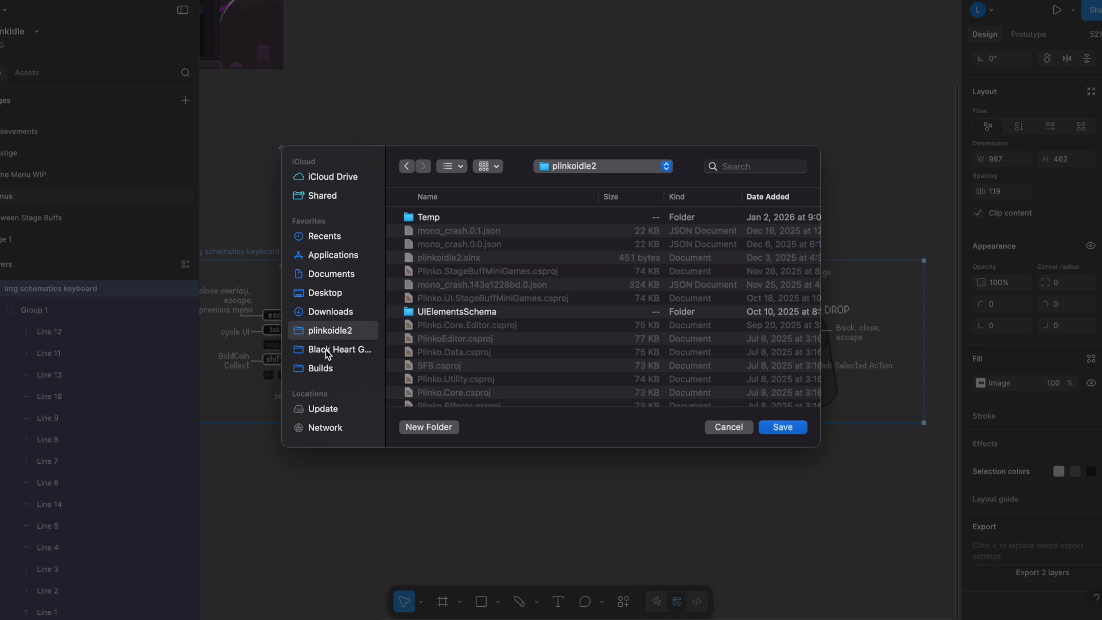
left_click(331, 313)
left_click(335, 331)
scroll(445, 327, "down", 5)
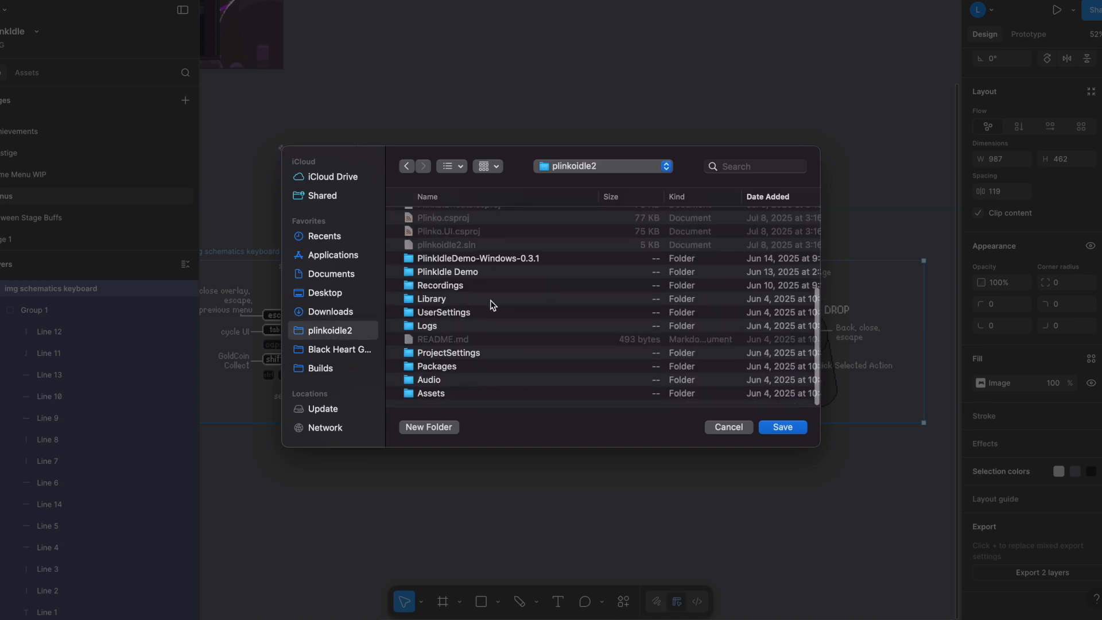
left_click(470, 195)
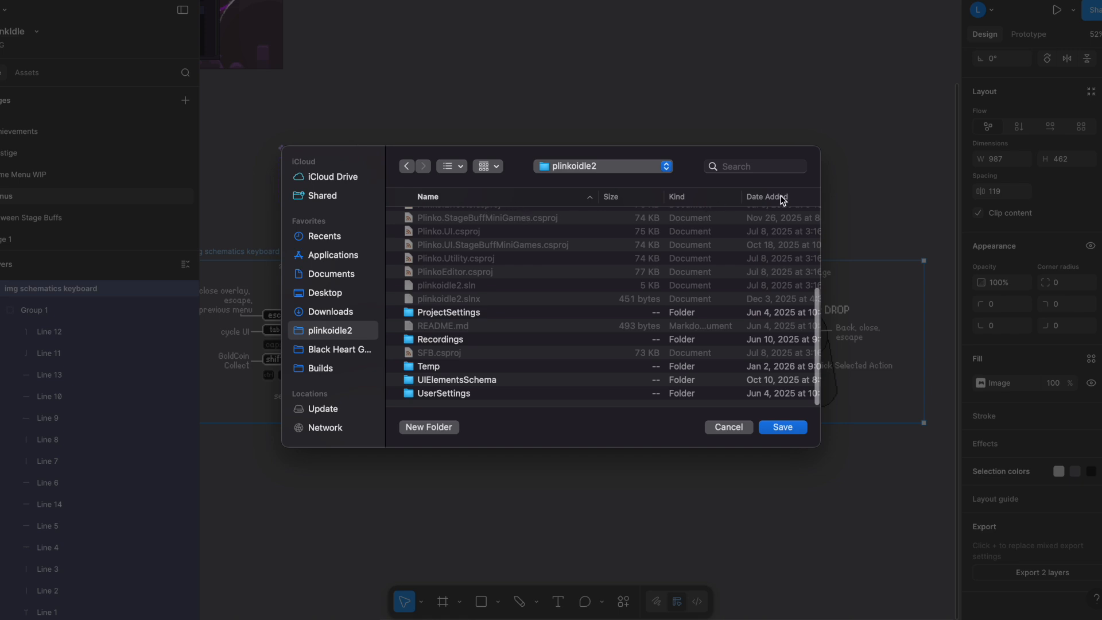
scroll(428, 315, "up", 10)
left_click(524, 219)
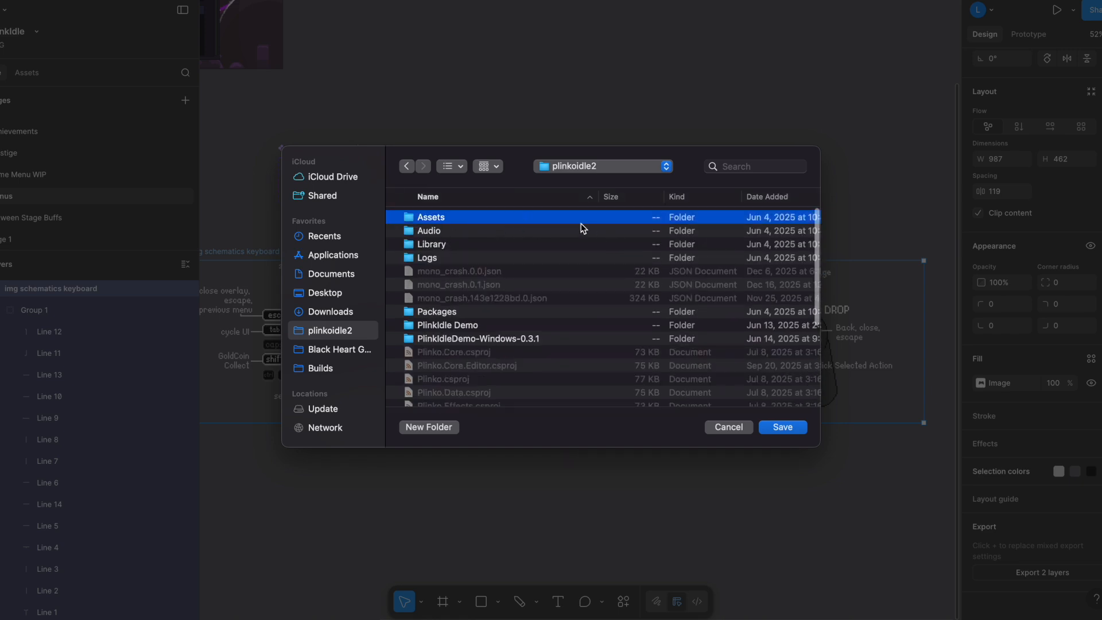
double_click(432, 223)
double_click(430, 248)
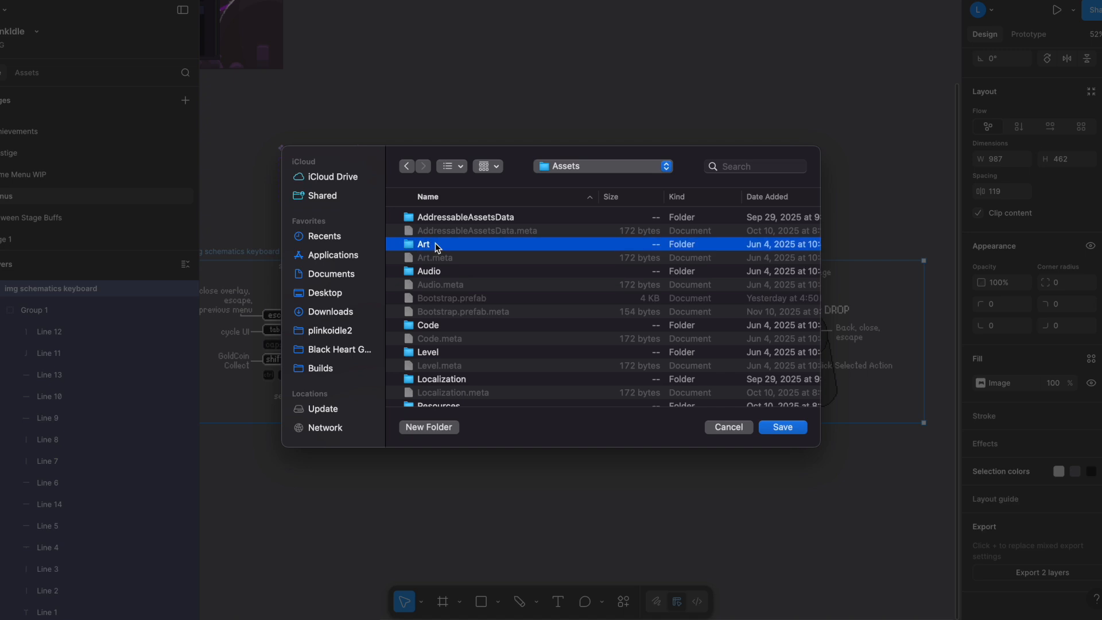
left_click(432, 325)
double_click(584, 327)
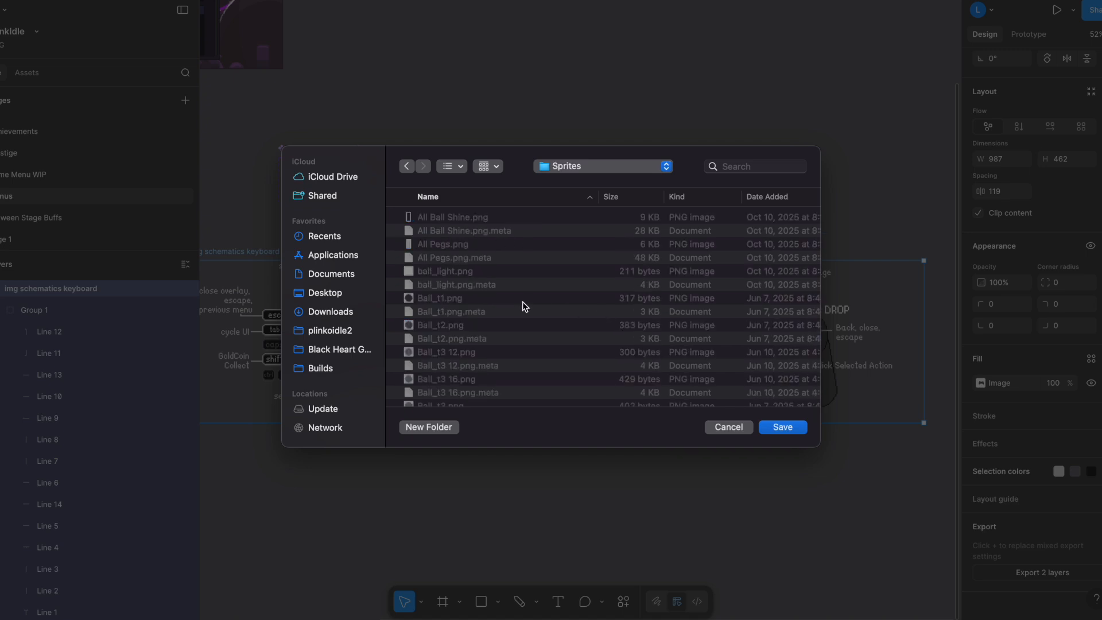
Save both exported schematics into the Sprites folder, replacing the existing keyboard and gamepad PNG files.
scroll(541, 307, "down", 5)
scroll(465, 332, "down", 5)
scroll(431, 302, "up", 4)
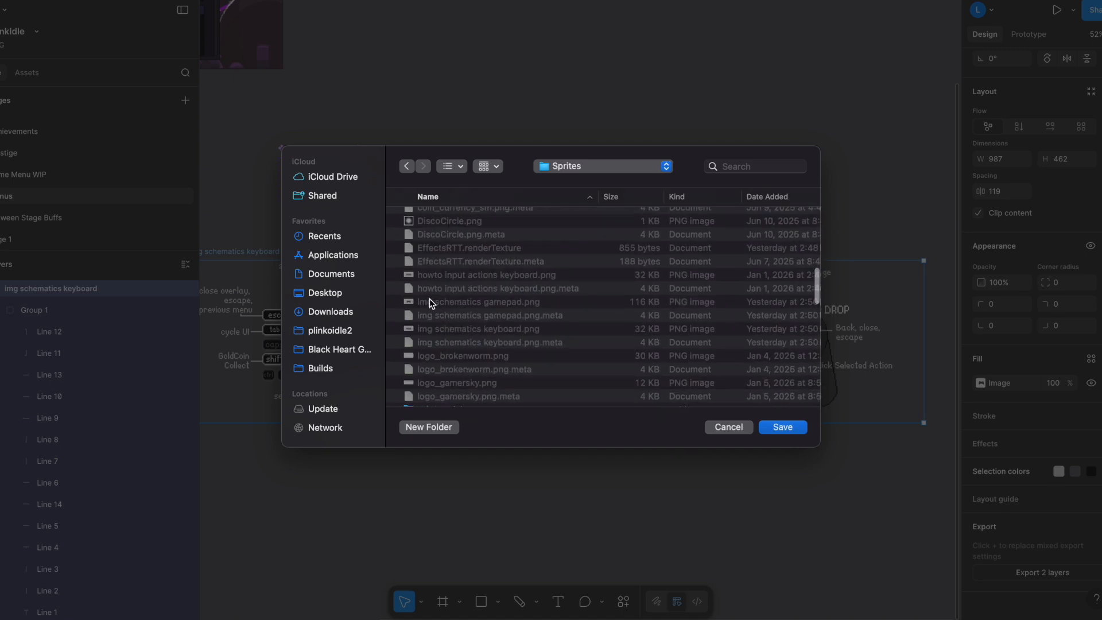
left_click(786, 426)
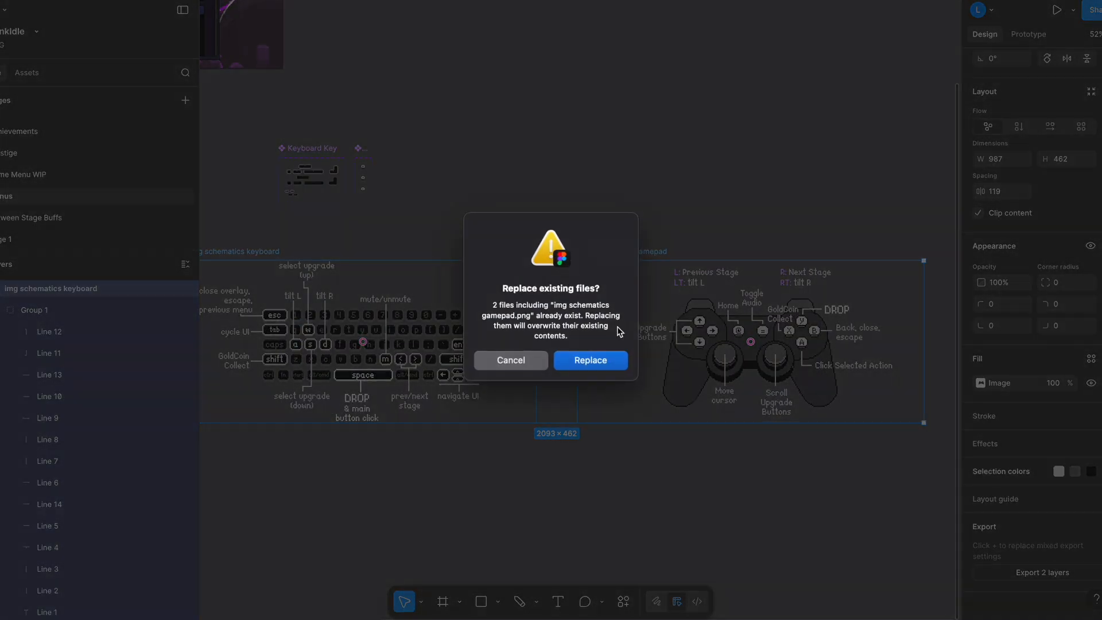
left_click(604, 359)
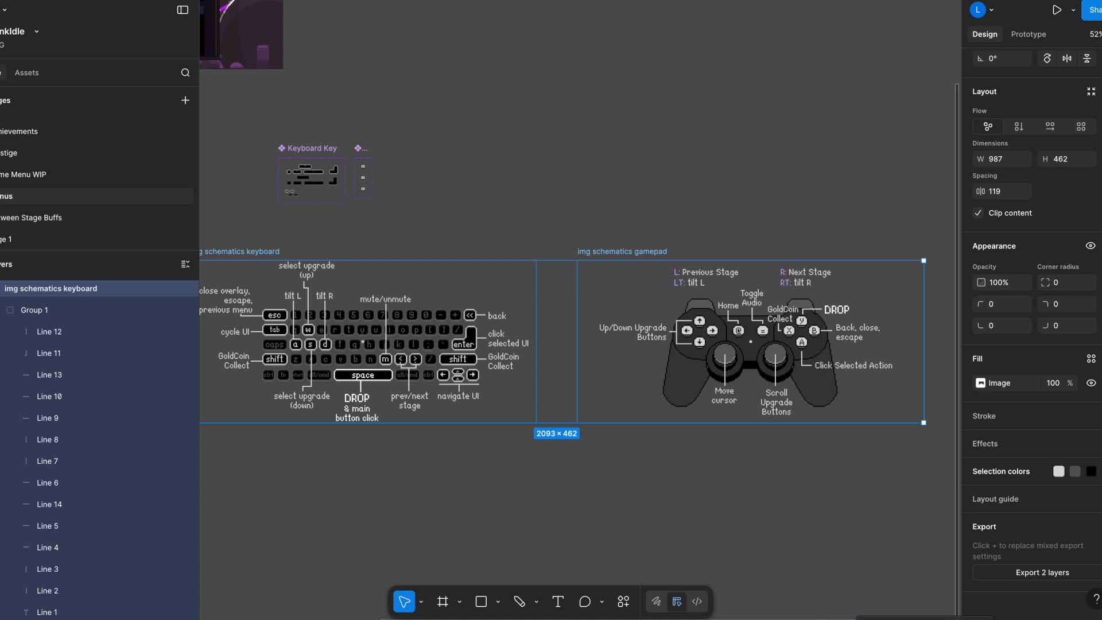
Switch to Unity, run the game past its welcome screen and open the About Plinkidle window to check the schematics.
left_click(978, 619)
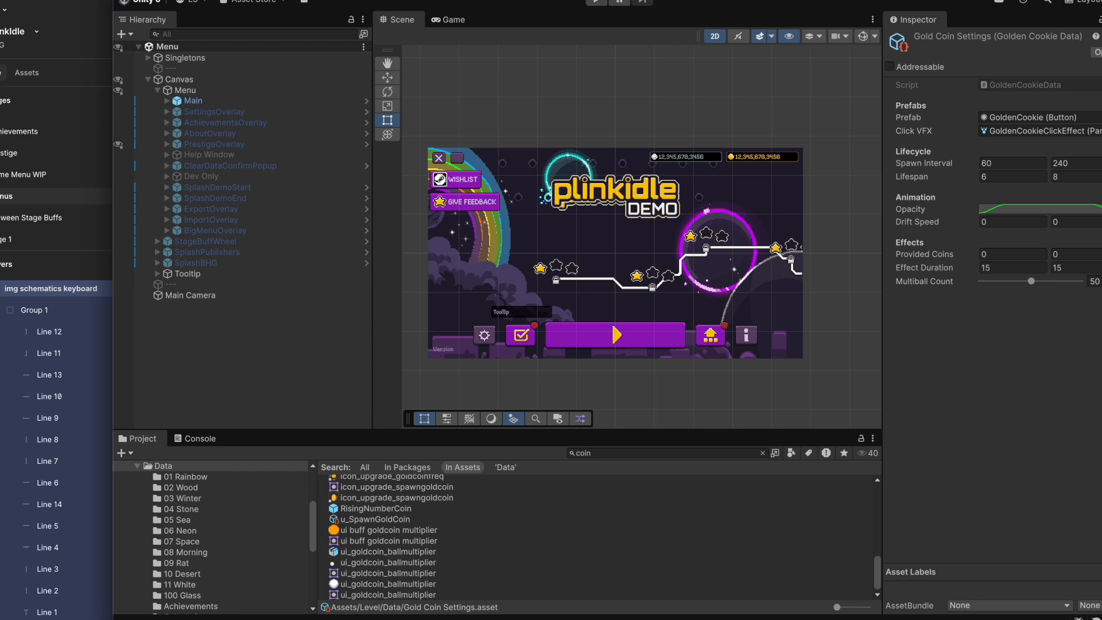
left_click(597, 5)
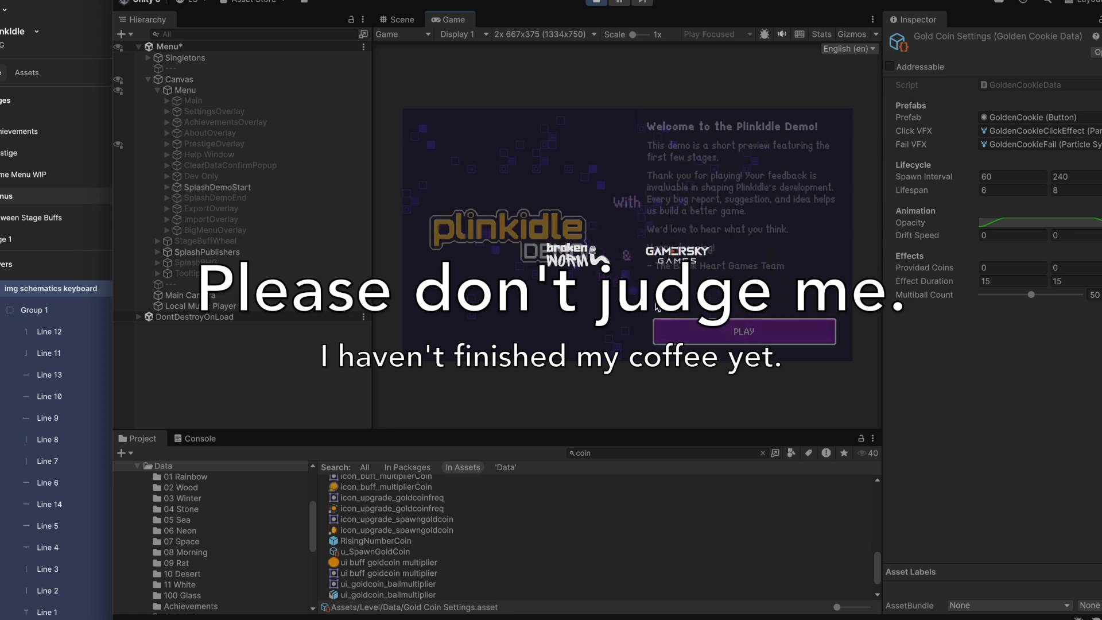
left_click(712, 340)
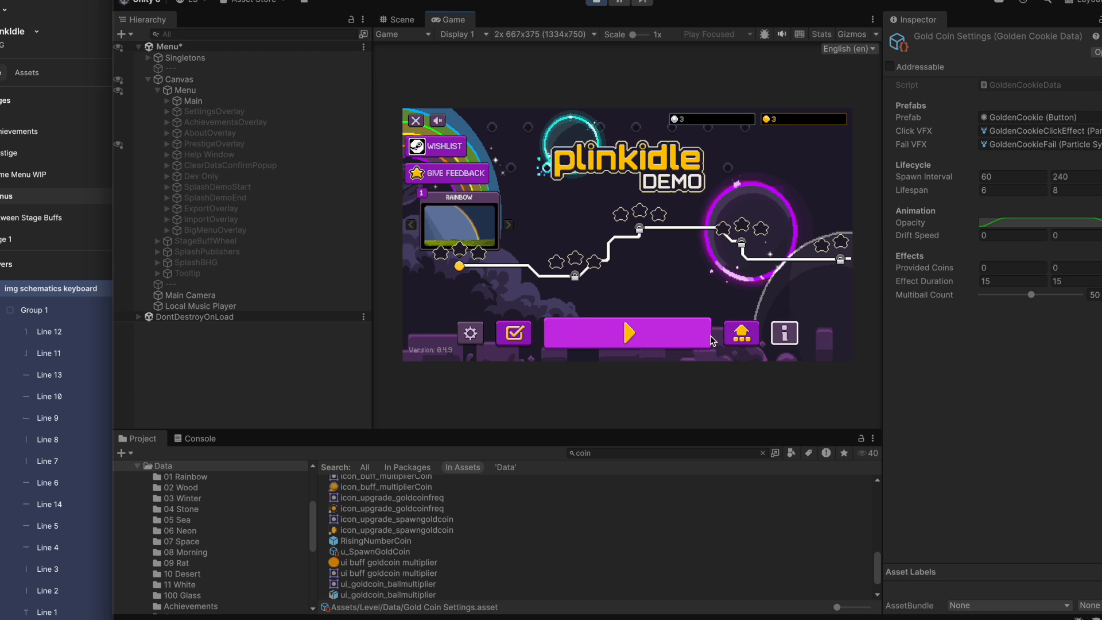
key("Return")
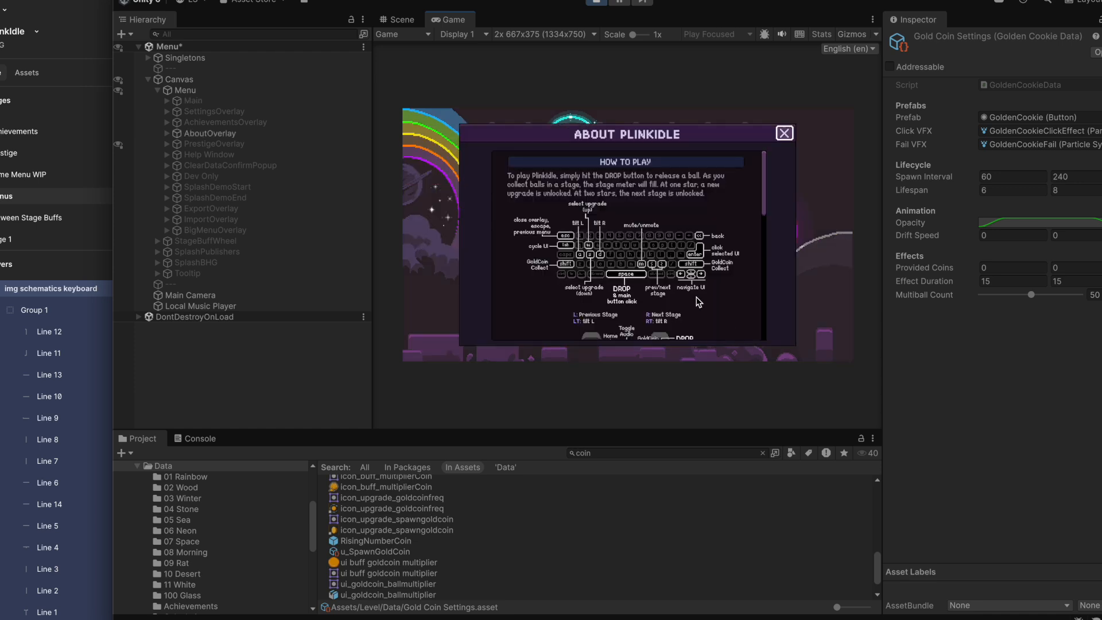
Review the keyboard and gamepad schematics in the About Plinkidle window and close it.
scroll(559, 266, "down", 3)
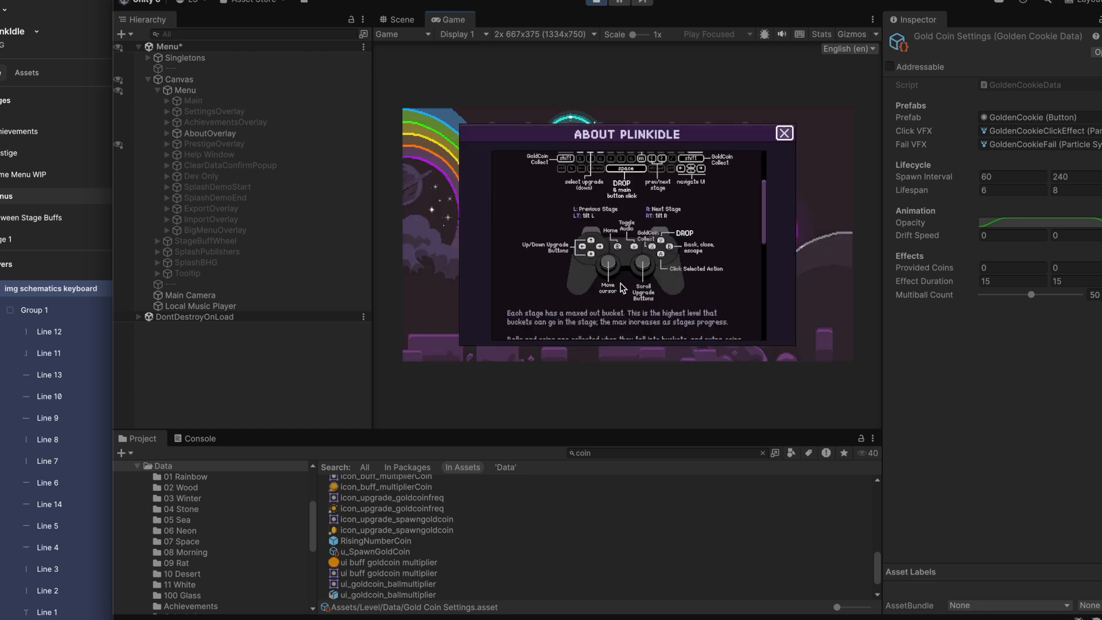
scroll(652, 251, "up", 3)
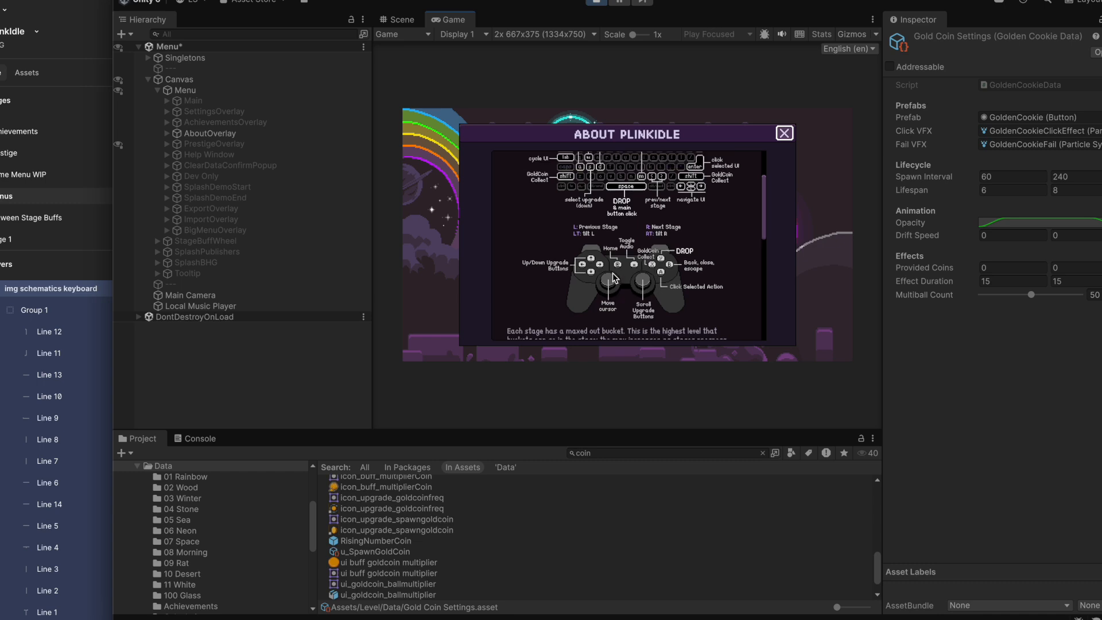
scroll(674, 268, "down", 2)
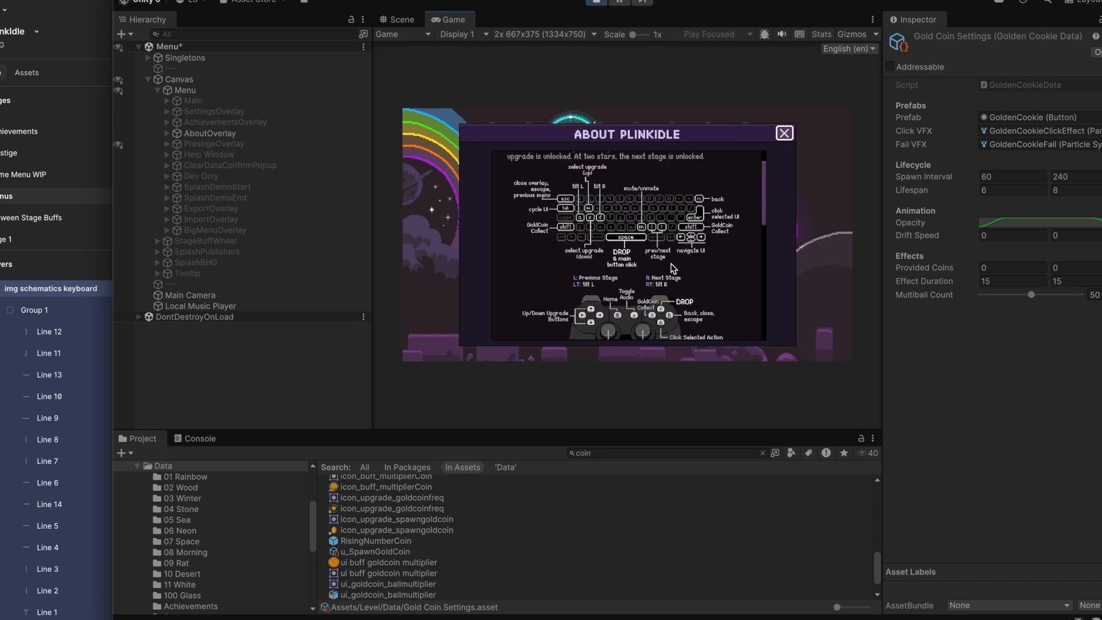
left_click(784, 134)
Search the project assets for "input" and open the InputActions asset on its Game action map.
left_click(606, 453)
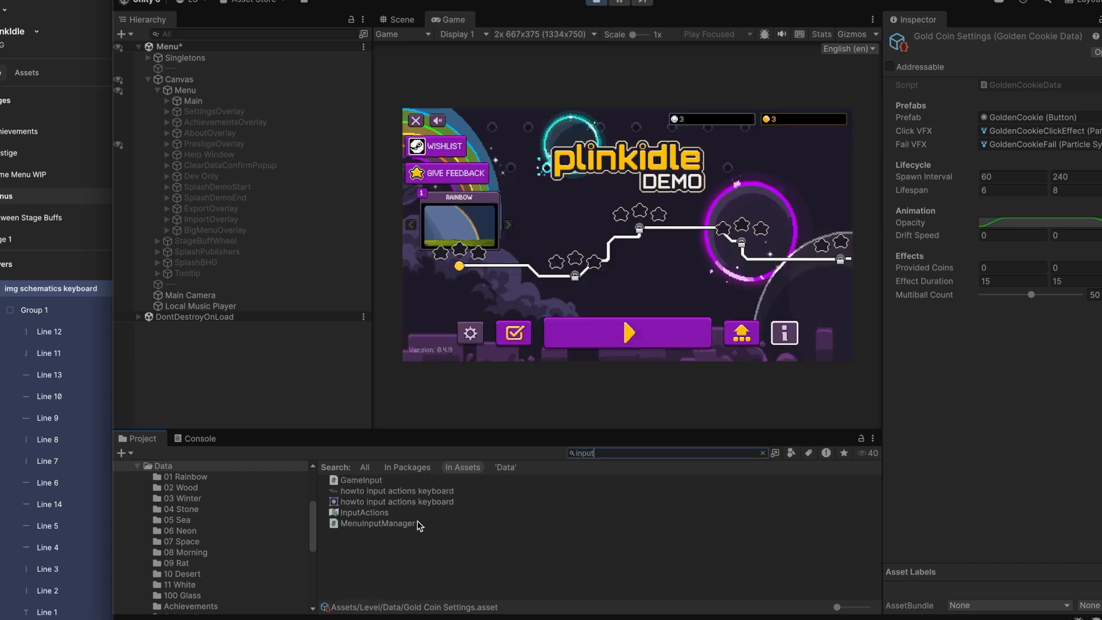
double_click(367, 513)
left_click_drag(815, 245, 173, 214)
left_click(63, 279)
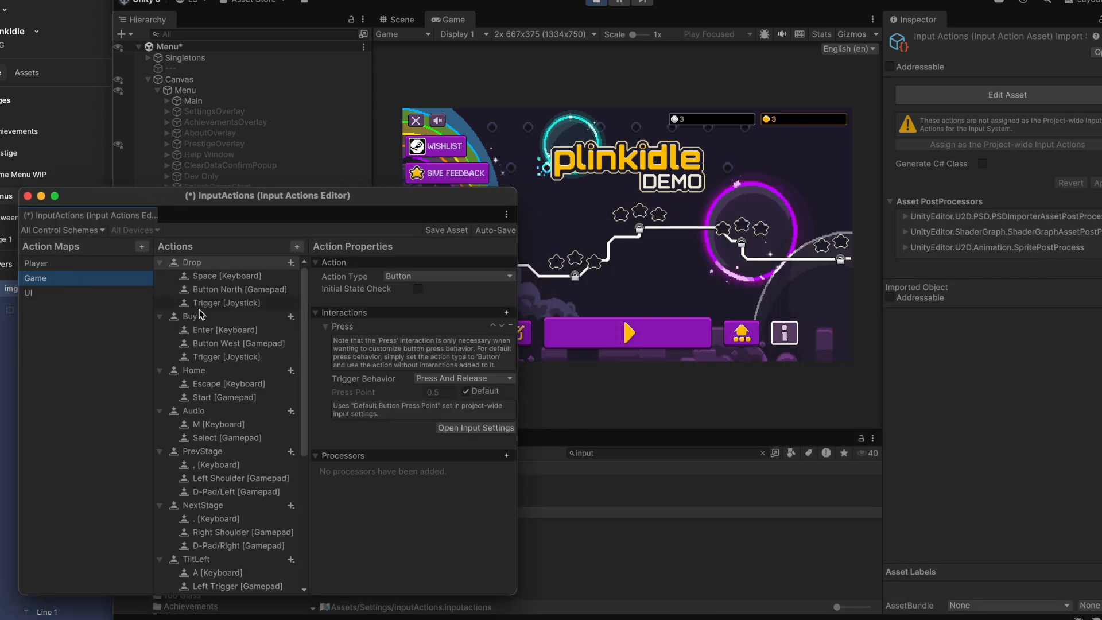
Examine the Game action map's keyboard and gamepad bindings in an enlarged editor window, and the UI map's actions, for a gold coin collect action.
scroll(223, 428, "down", 2)
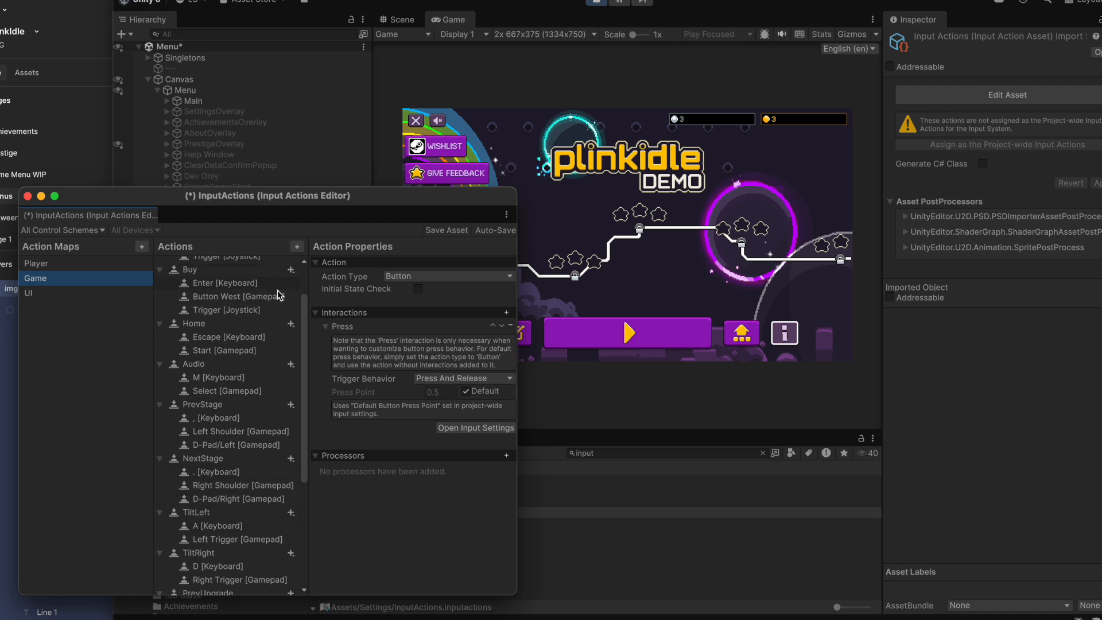
scroll(220, 492, "down", 5)
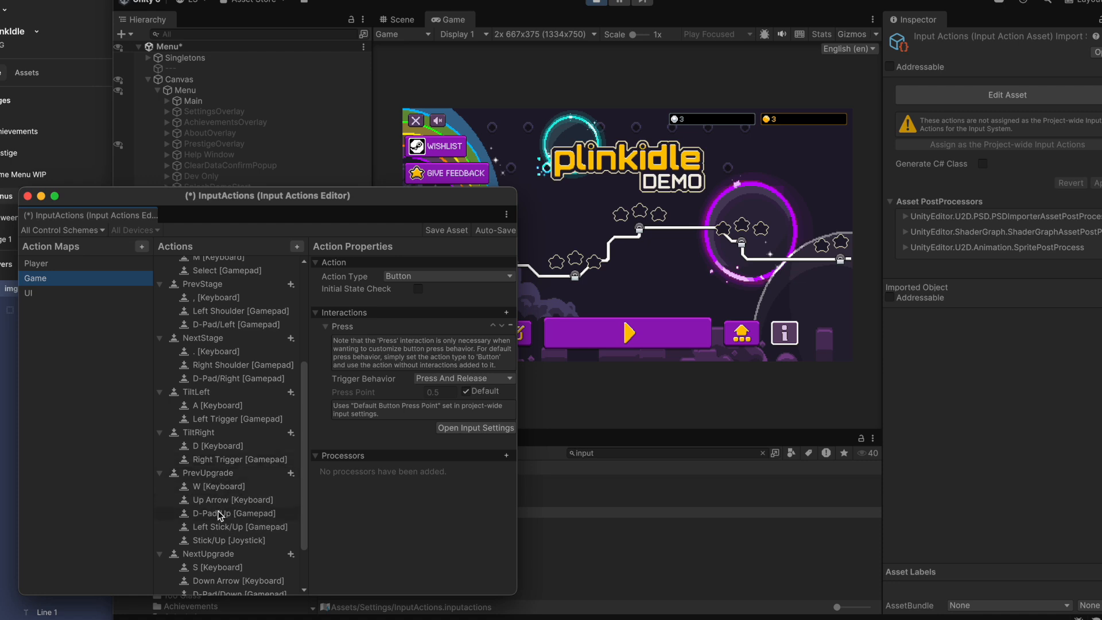
mouse_move(263, 194)
left_mouse_down()
mouse_move(263, 216)
mouse_move(259, 195)
left_mouse_up()
scroll(247, 494, "down", 1)
scroll(249, 497, "down", 2)
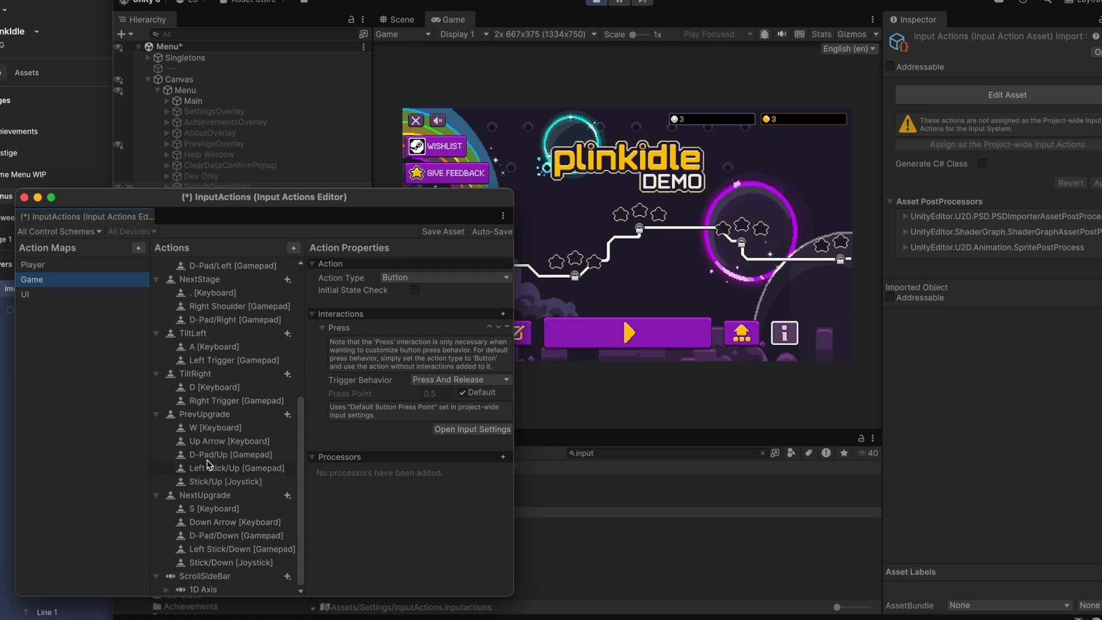
scroll(206, 426, "up", 9)
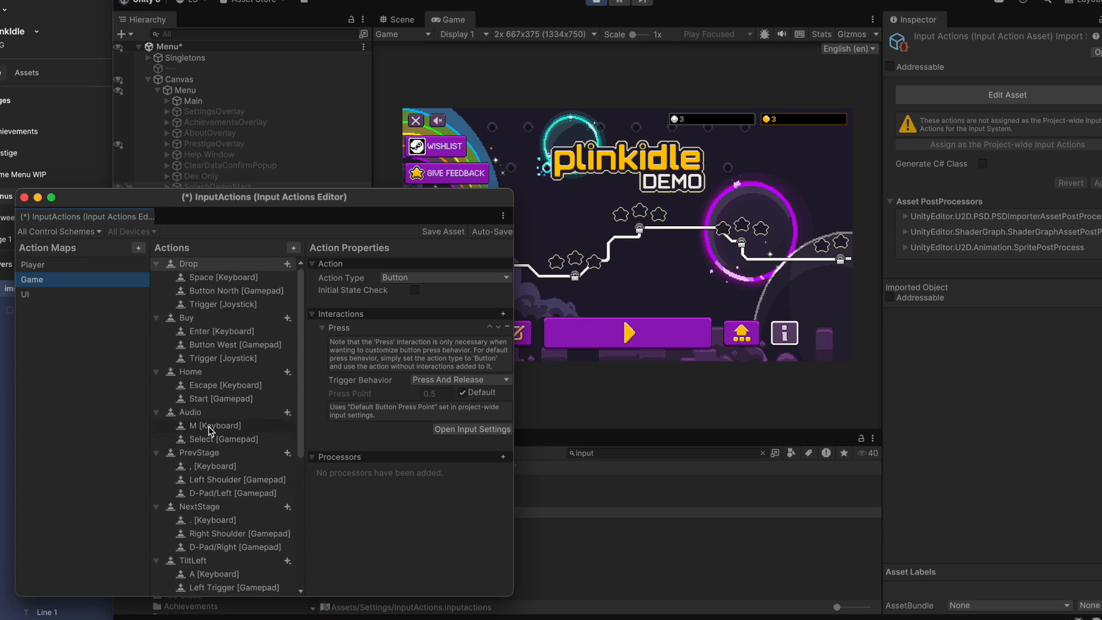
left_click_drag(507, 600, 728, 619)
scroll(274, 580, "down", 7)
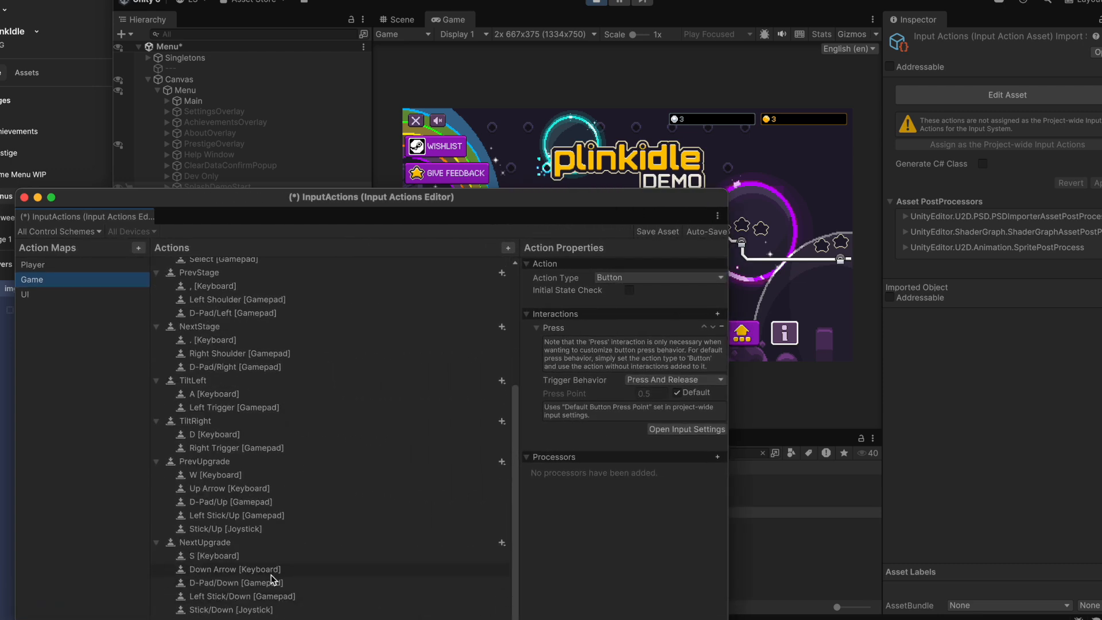
left_click(49, 298)
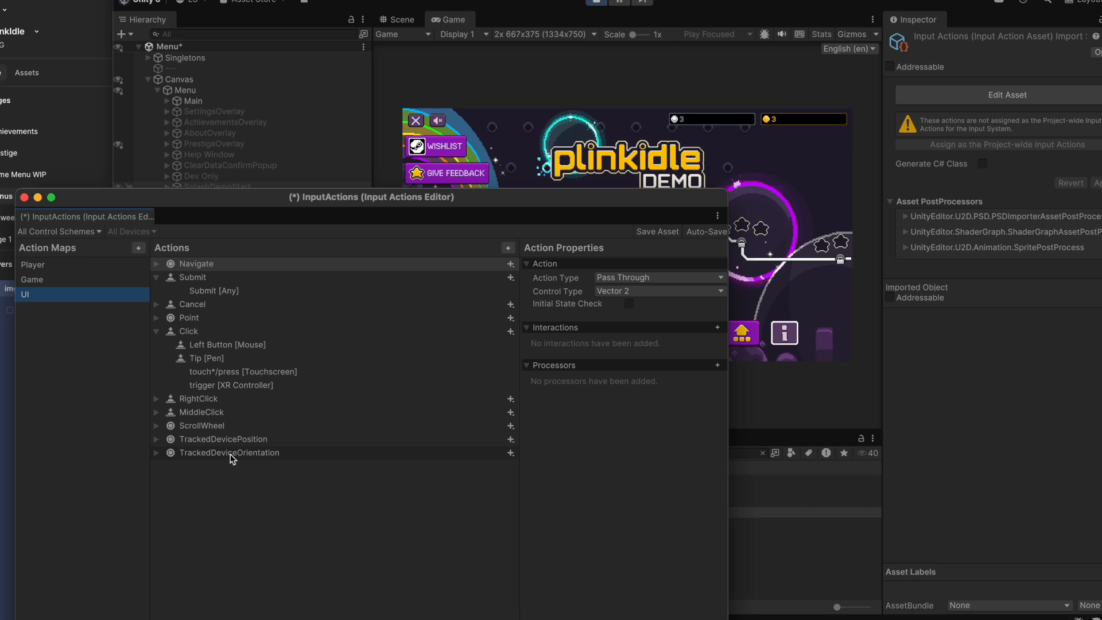
Stop the game and switch to GitHub Desktop to fetch the plinkoidle2 origin and check the commit history.
left_click(596, 2)
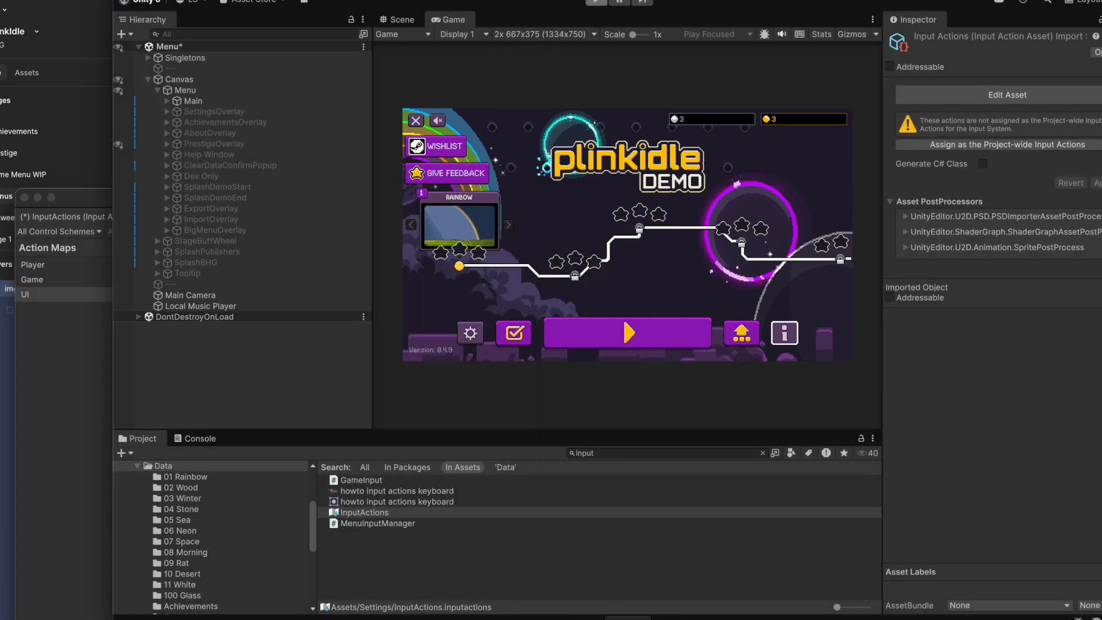
left_click(600, 619)
left_click(931, 95)
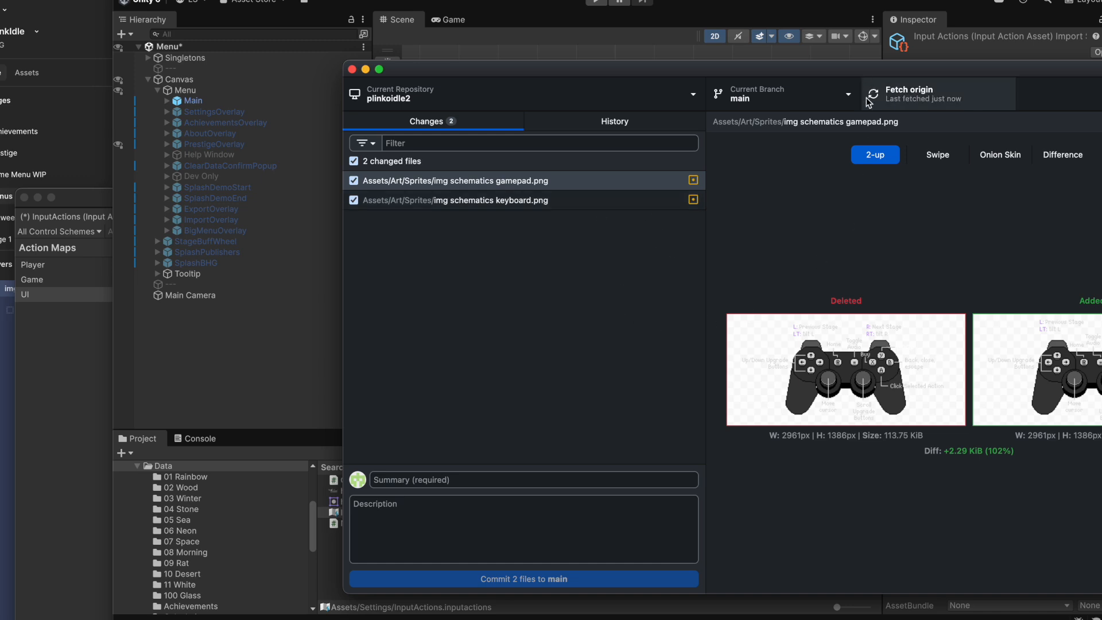
left_click(633, 122)
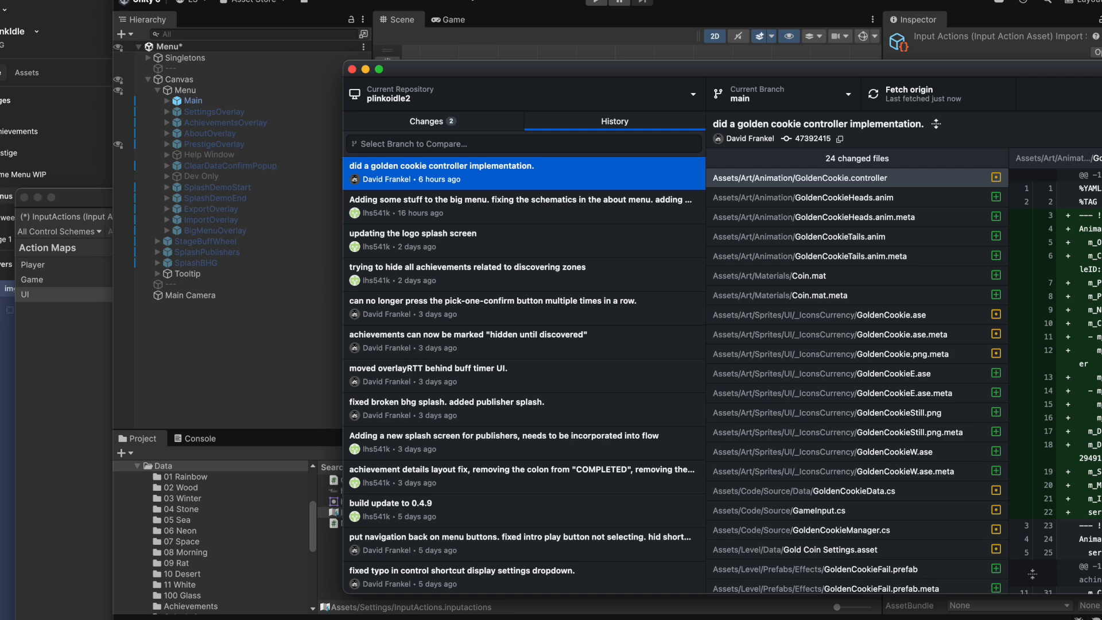
Return to Unity's Input Actions editor and recheck the Game, Player and UI action maps for the coin collect binding.
left_click(332, 171)
left_click(86, 202)
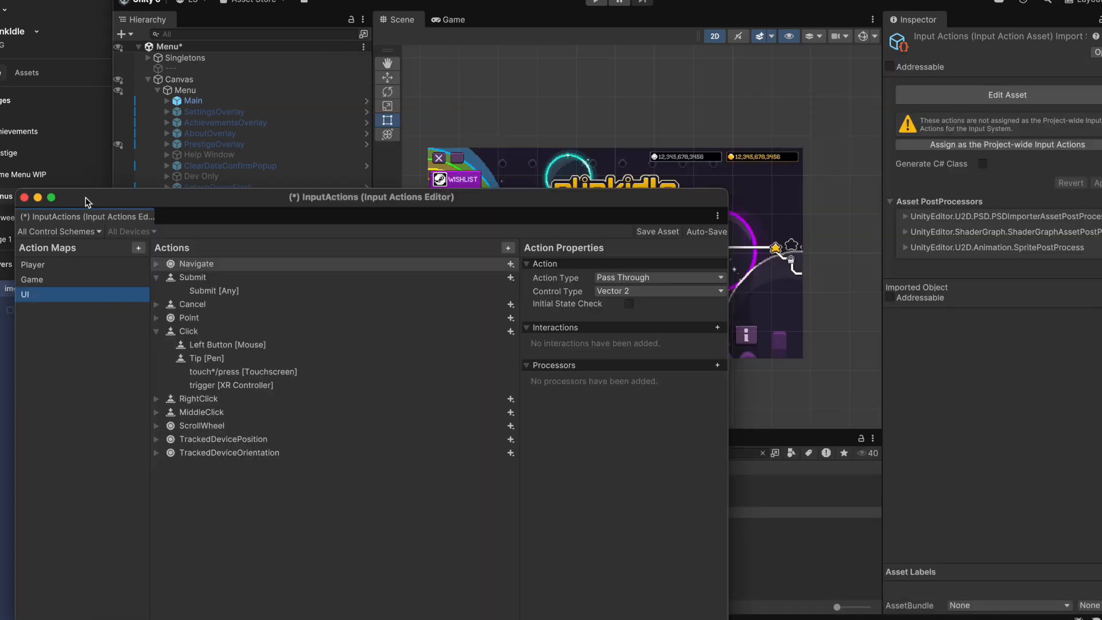
left_click(54, 280)
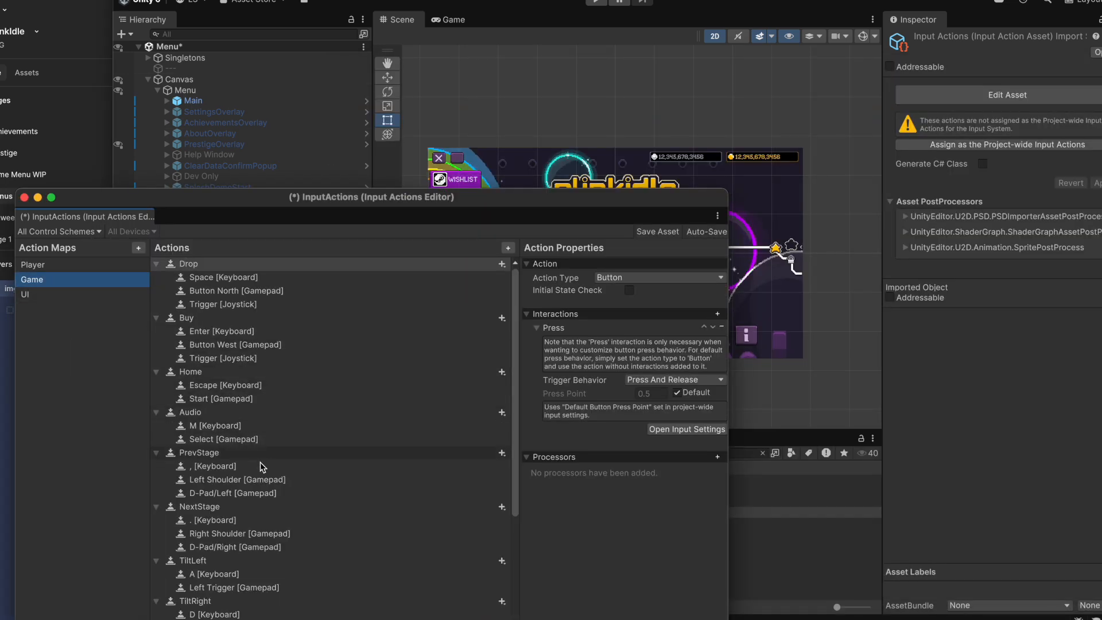
scroll(260, 459, "down", 5)
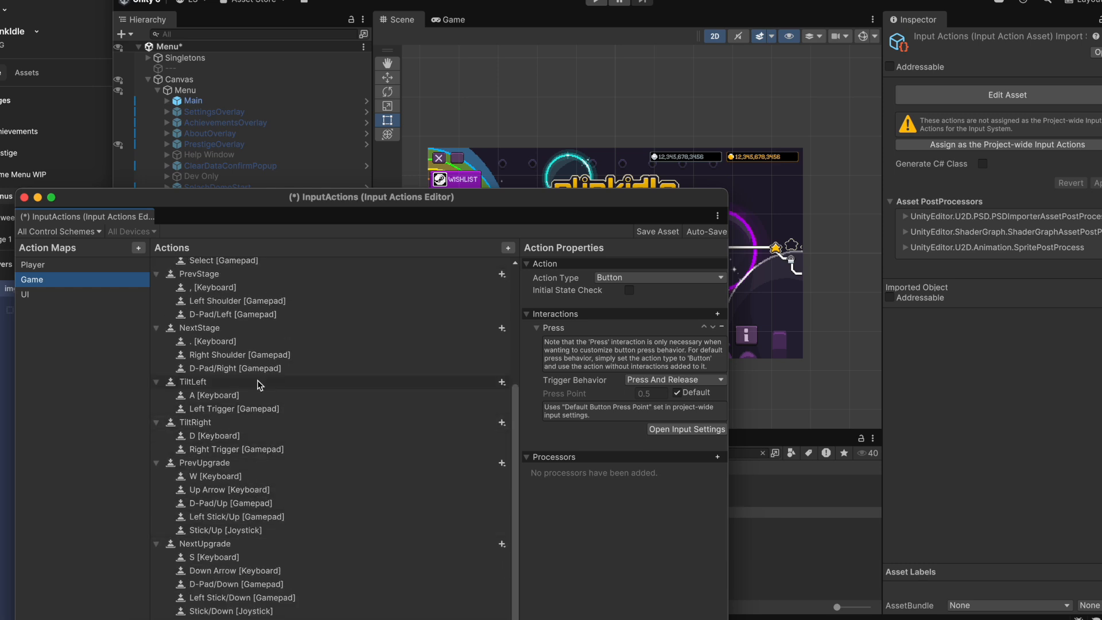
scroll(233, 536, "up", 1)
scroll(233, 536, "up", 5)
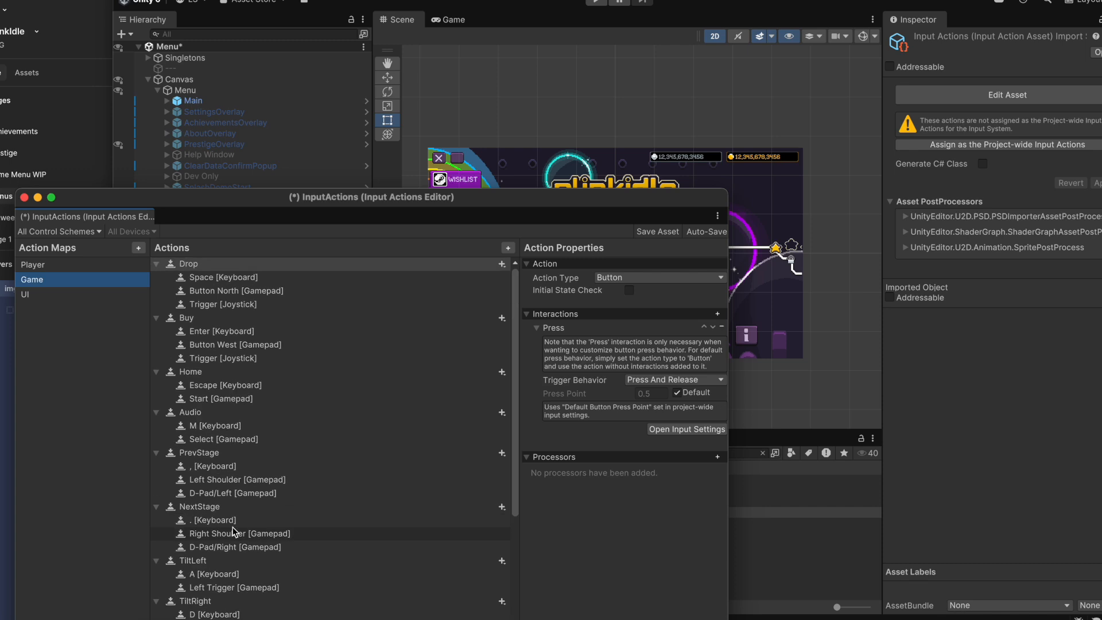
left_click(47, 270)
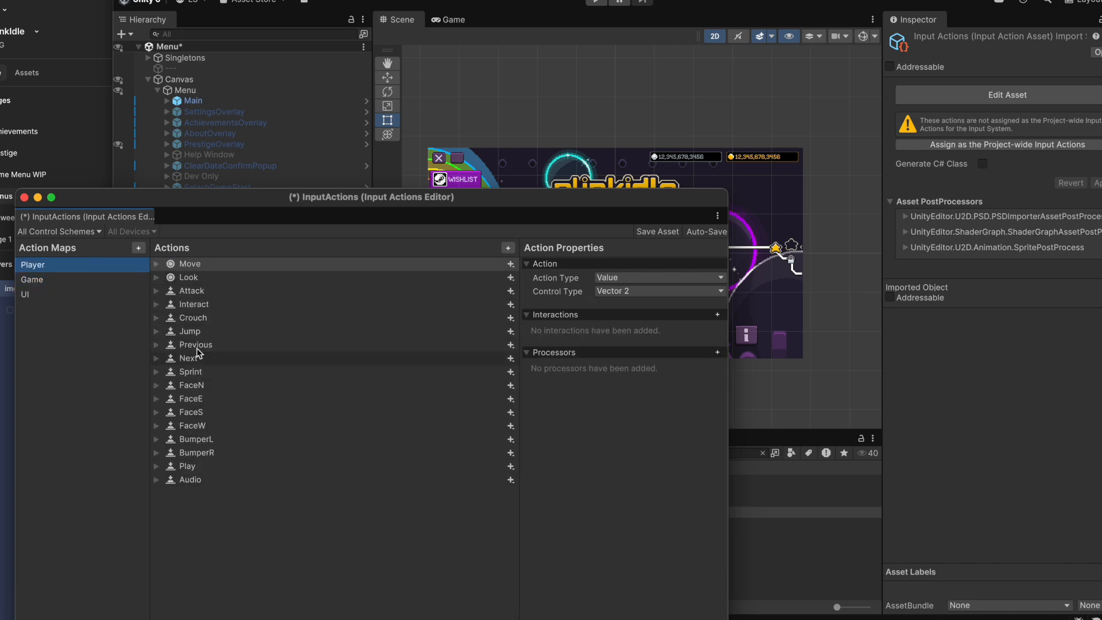
left_click(37, 295)
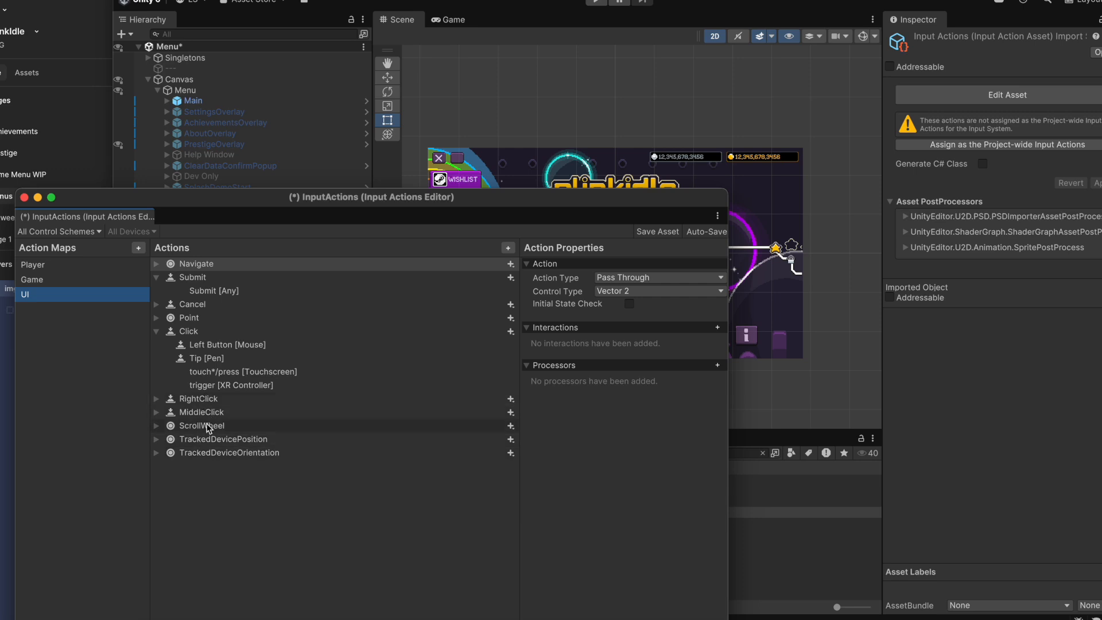
Run the game, enter the Rainbow stage from the main menu and drop a ball.
left_click(596, 2)
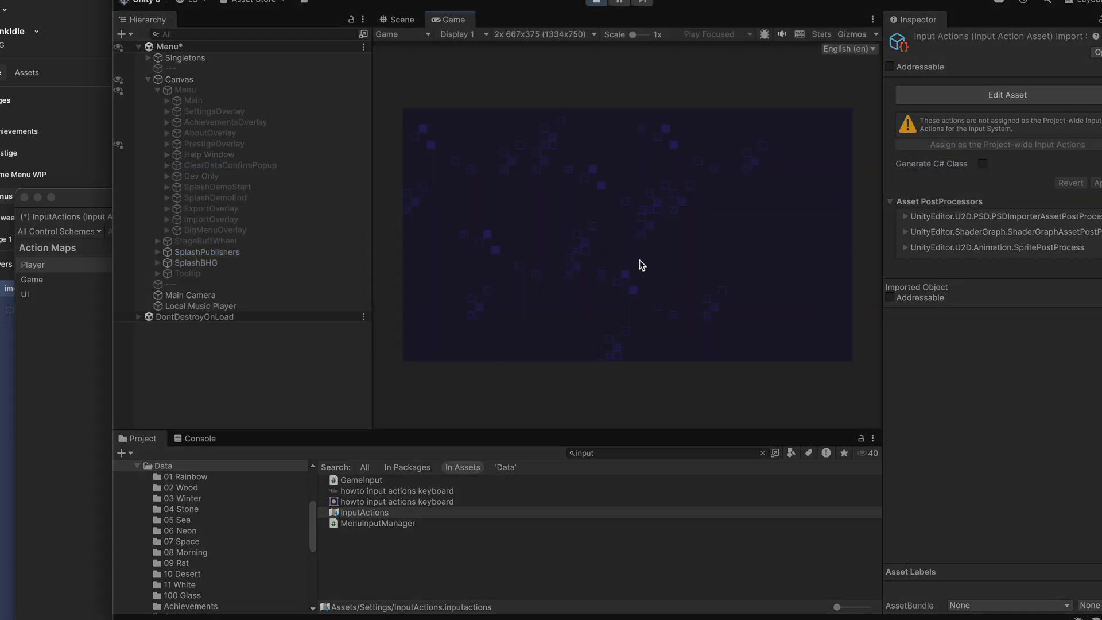
left_click(721, 334)
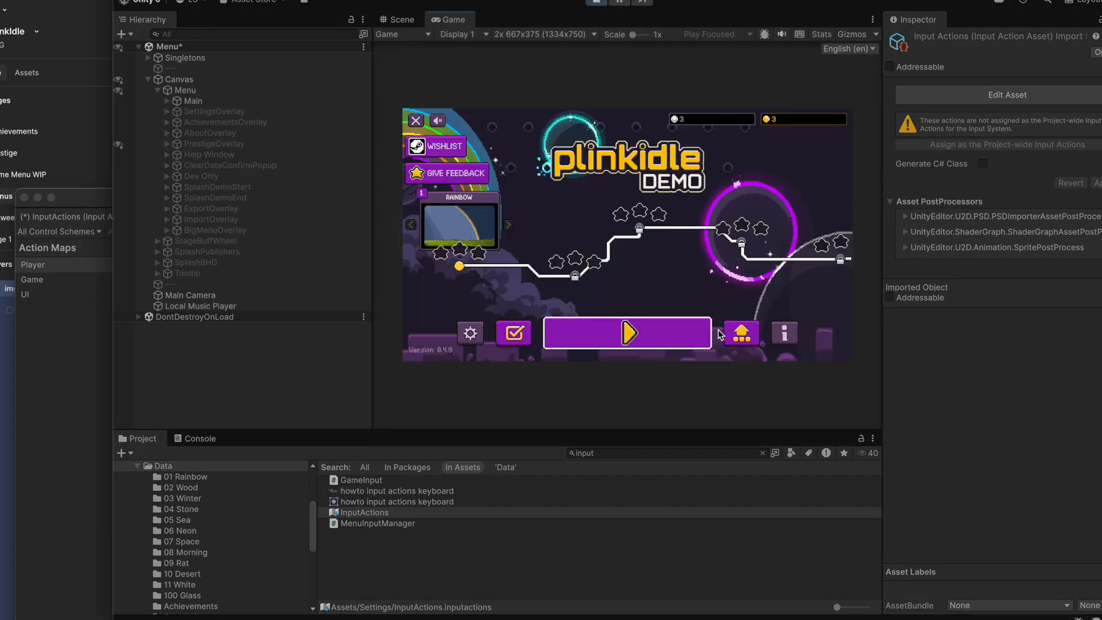
left_click(656, 341)
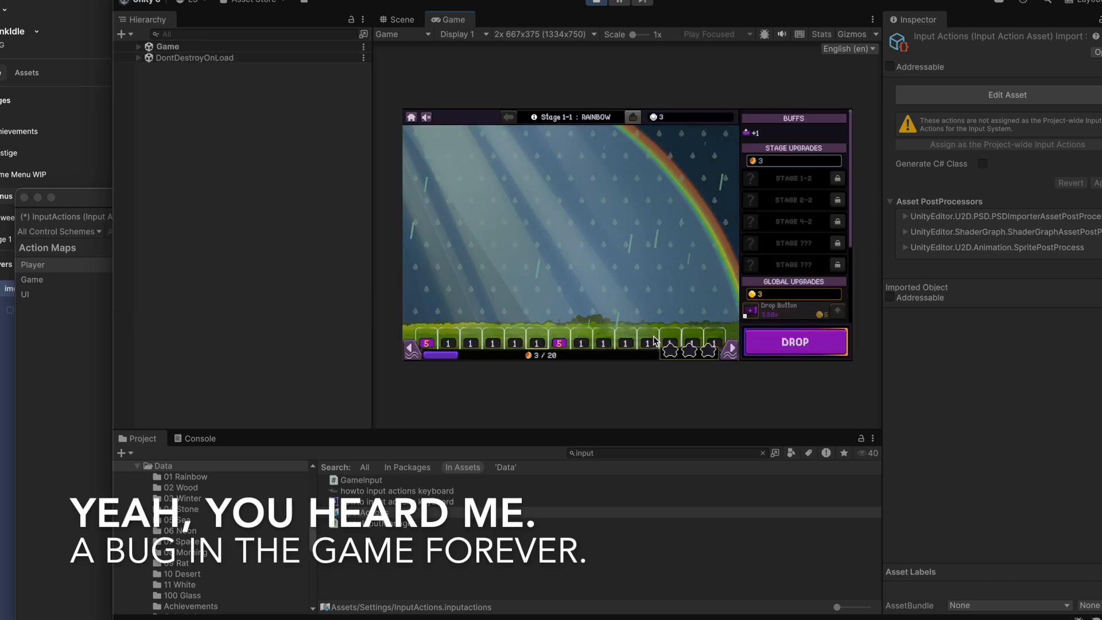
key("space")
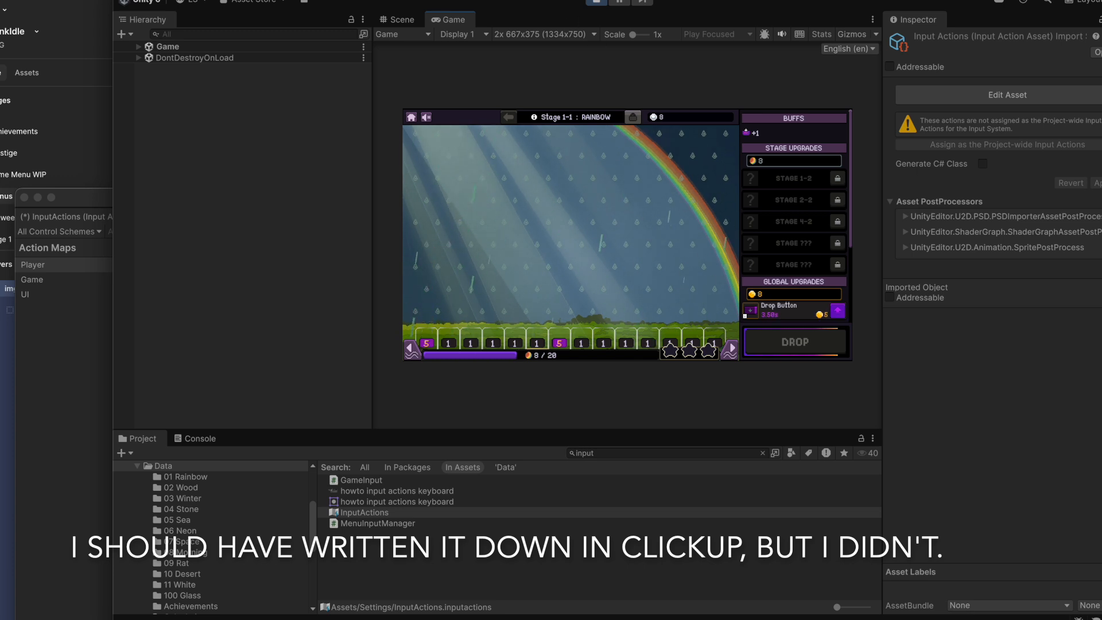
Trigger a Golden Cookie with the developer cheat and drop a ball while its bonus is active.
left_click(313, 0)
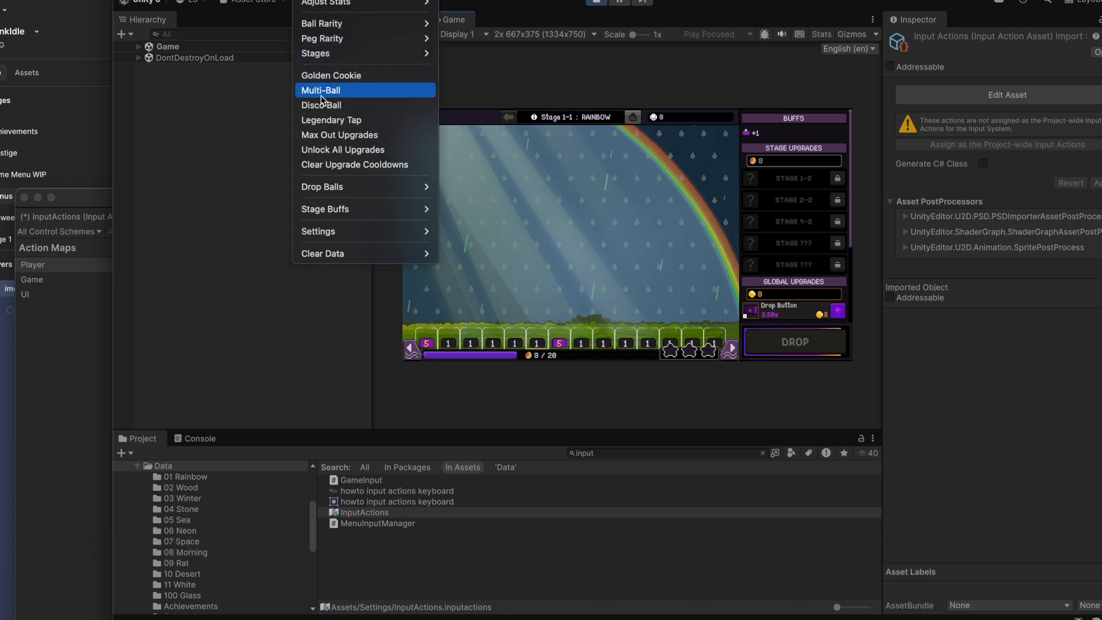
left_click(331, 78)
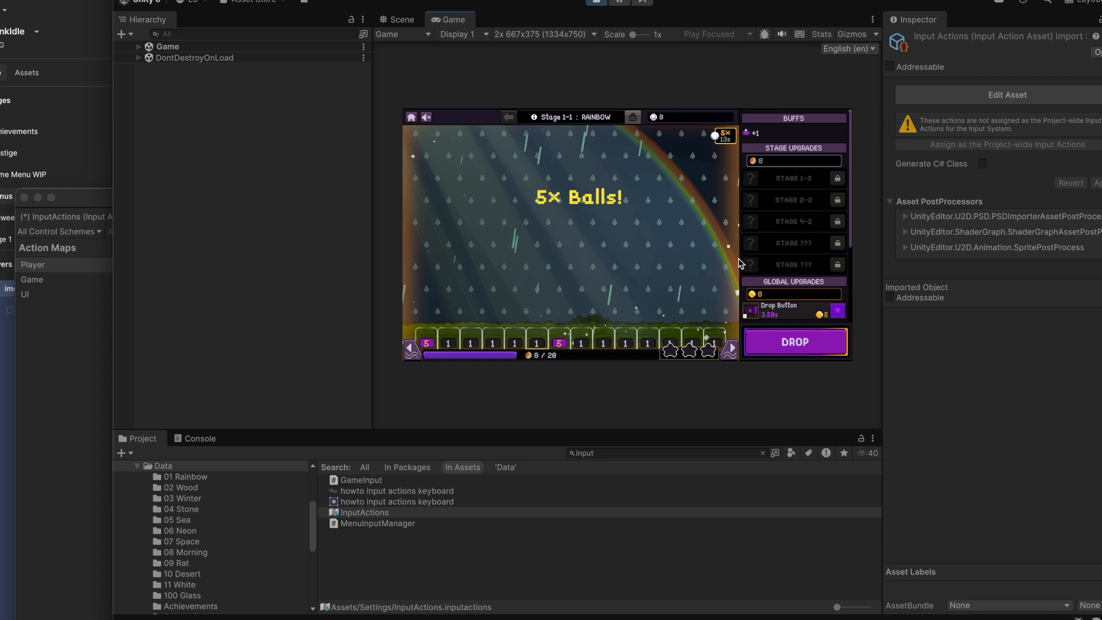
key("space")
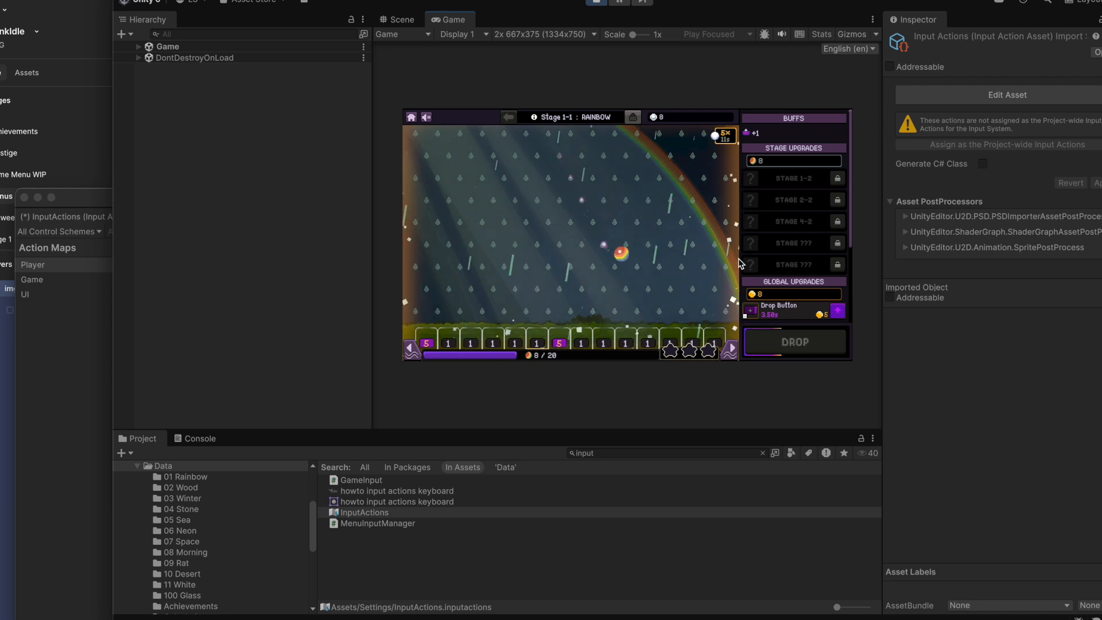
Buy the Drop Button global upgrade, and unlock and buy the Auto Drop stage upgrade.
left_click(838, 311)
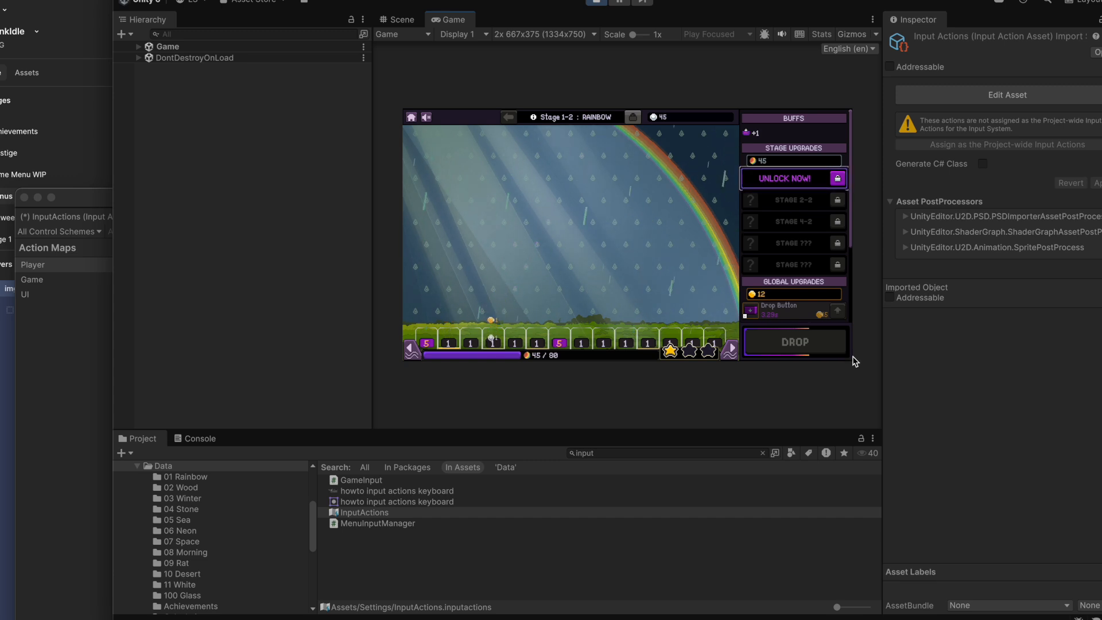
left_click(842, 180)
left_click(842, 179)
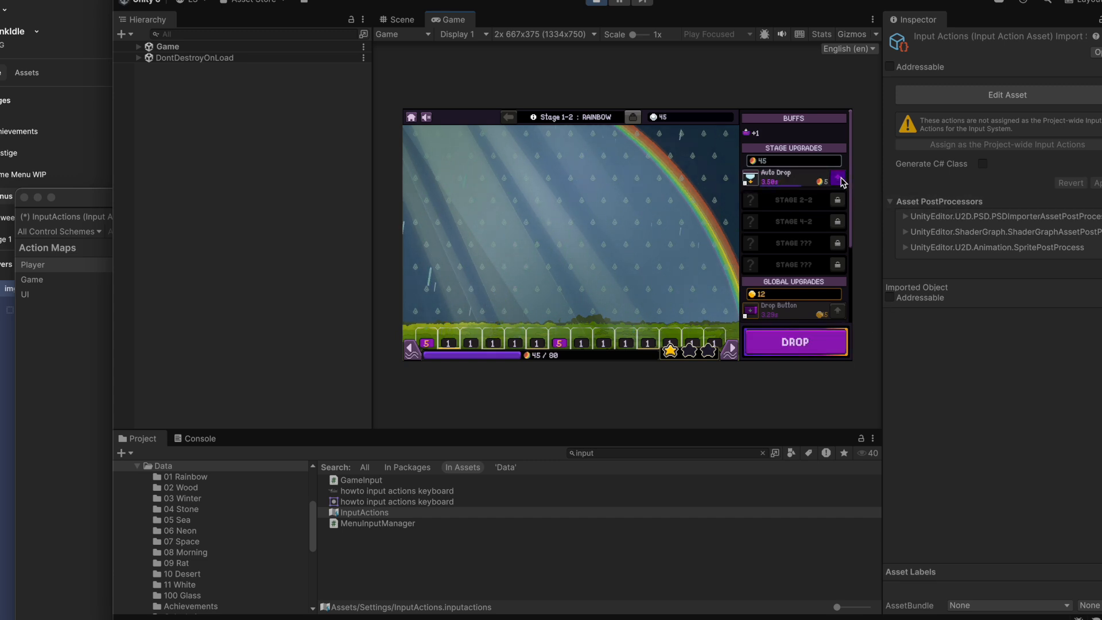
left_click(842, 179)
left_click(841, 179)
left_click(842, 179)
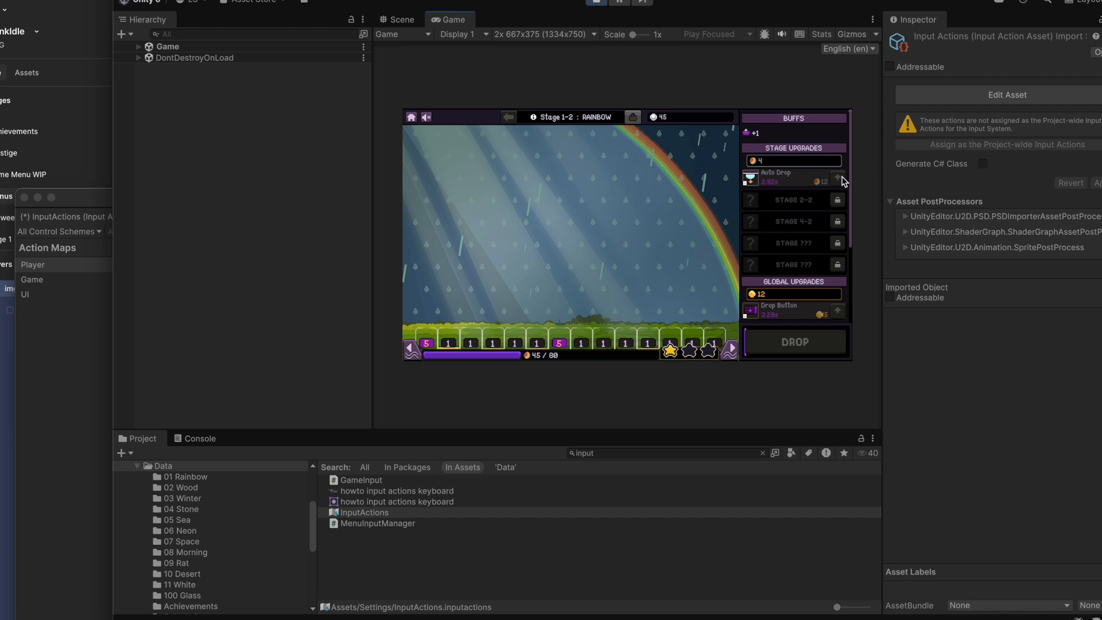